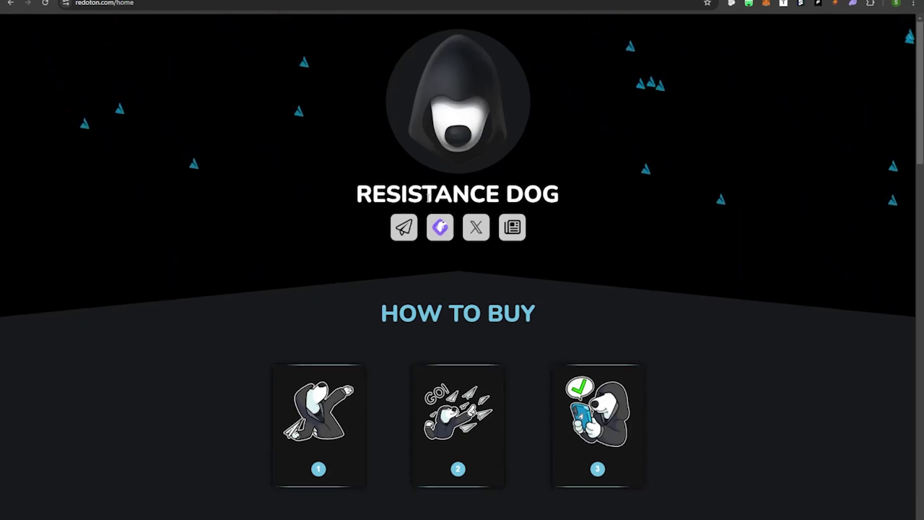
Step: Flip the How to Buy cards to read the Tonkeeper, Bridge and Buy on DEX steps
scroll(488, 338, down, 1)
key(ctrl+plus)
key(ctrl+plus)
key(ctrl+plus)
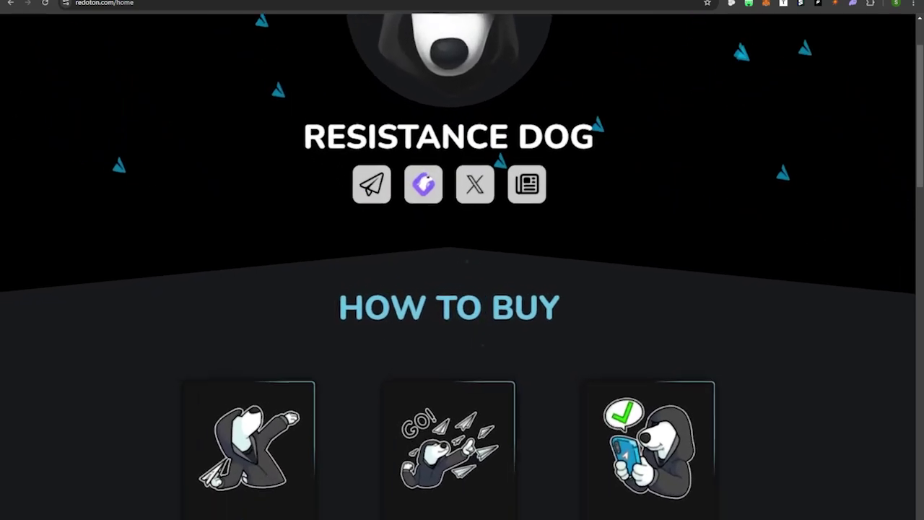
scroll(488, 337, down, 2)
scroll(698, 183, up, 1)
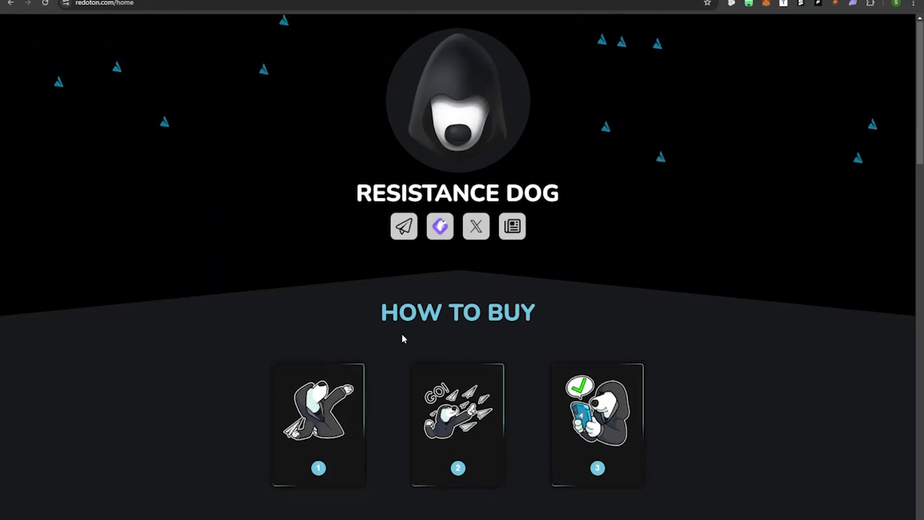
mouse_move(323, 430)
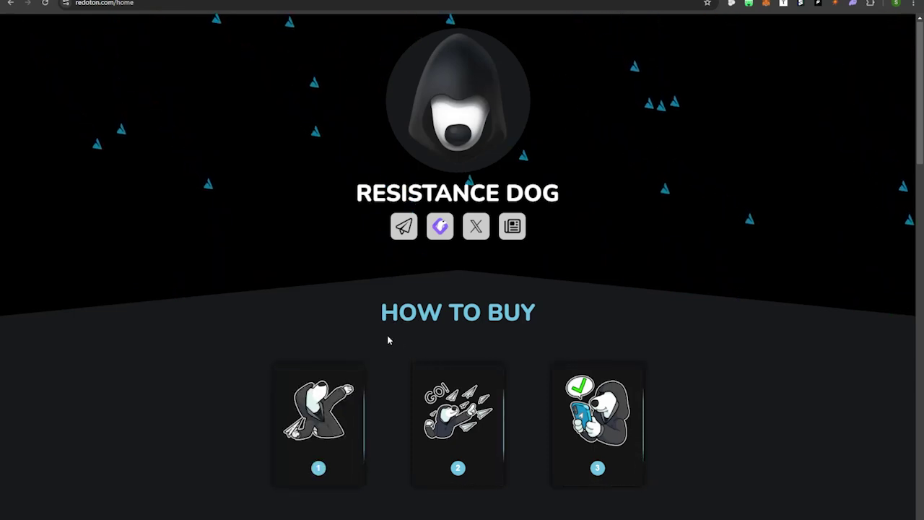
mouse_move(625, 433)
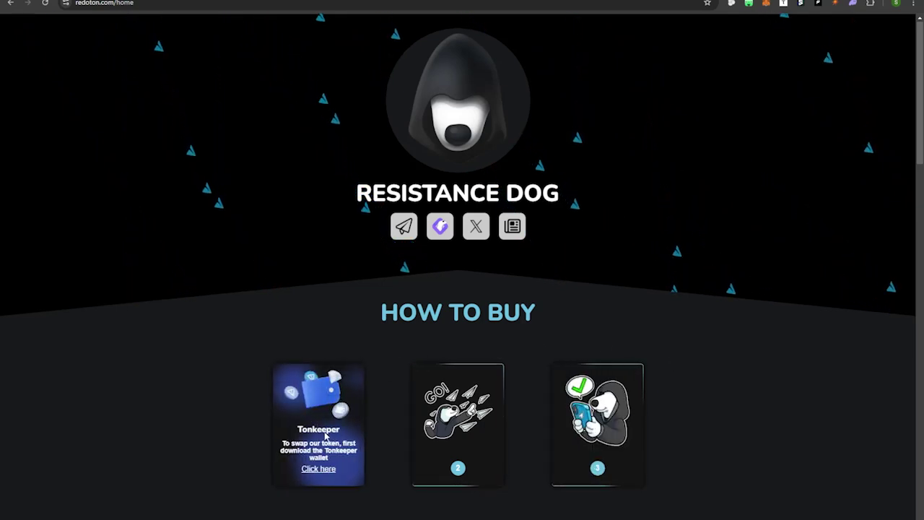
mouse_move(488, 439)
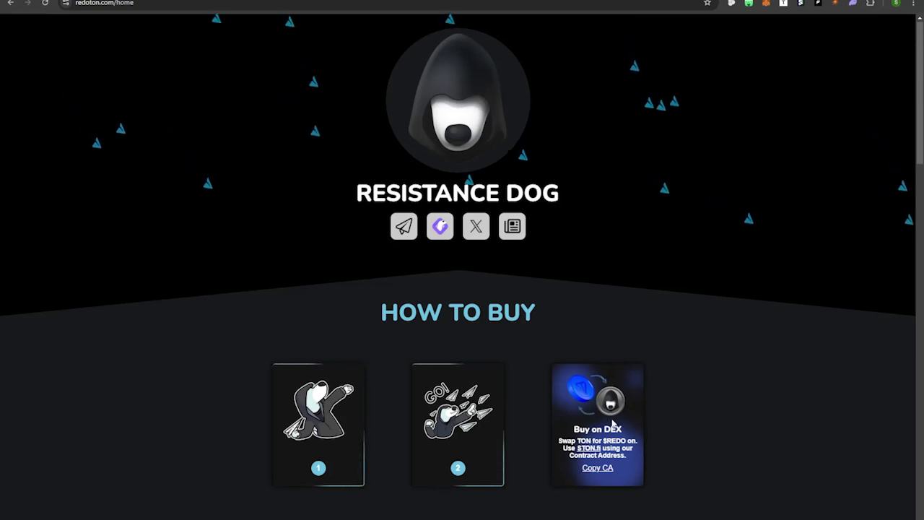
scroll(710, 452, up, 5)
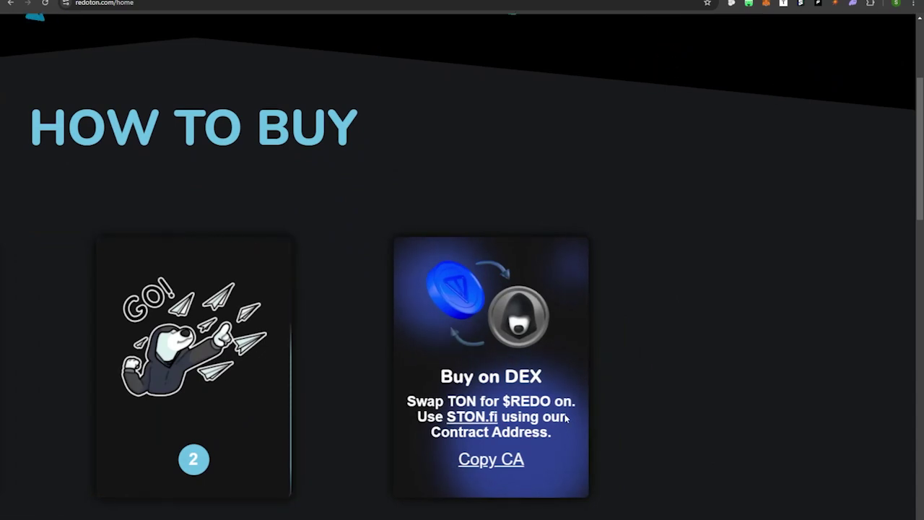
key(ctrl+minus)
key(ctrl+minus)
key(ctrl+minus)
key(ctrl+minus)
key(ctrl+minus)
key(ctrl+minus)
key(ctrl+plus)
key(ctrl+plus)
key(ctrl+plus)
key(ctrl+plus)
key(ctrl+plus)
key(ctrl+plus)
key(ctrl+plus)
key(ctrl+plus)
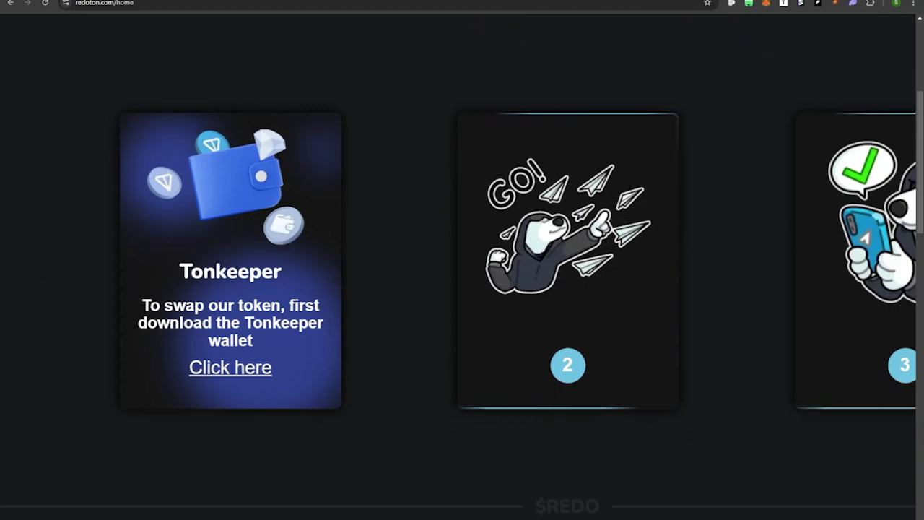
Step: Go from the Tonkeeper card's link to tonkeeper.com and follow its Chrome extension icon
click(232, 365)
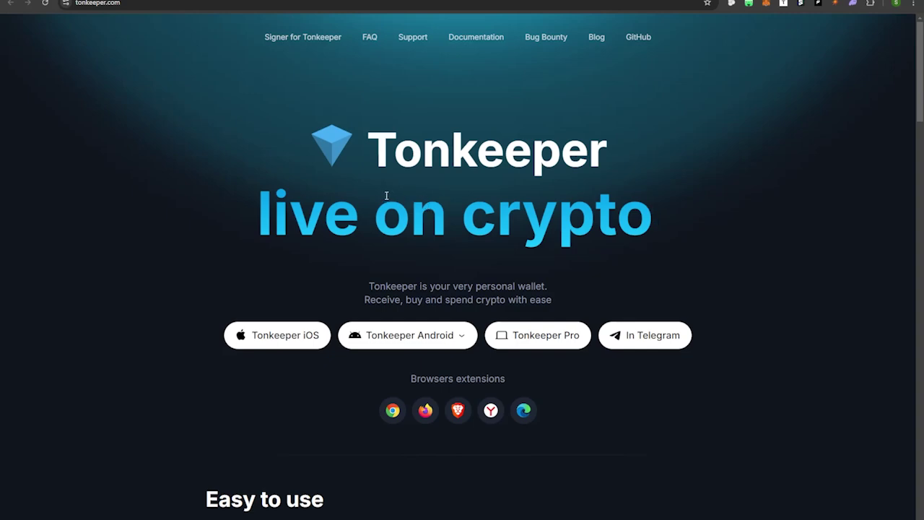
scroll(462, 260, down, 2)
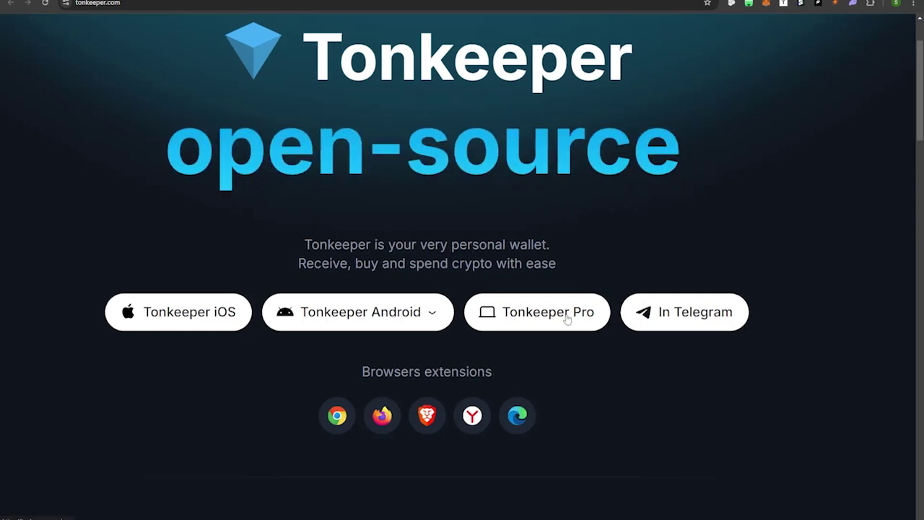
click(338, 418)
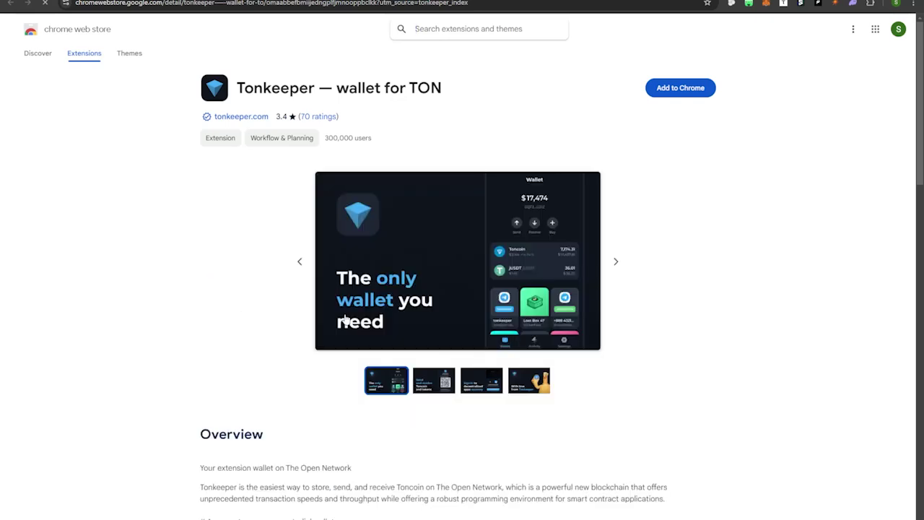
Step: Add the Tonkeeper extension to Chrome, pin it to the toolbar and launch it
click(679, 90)
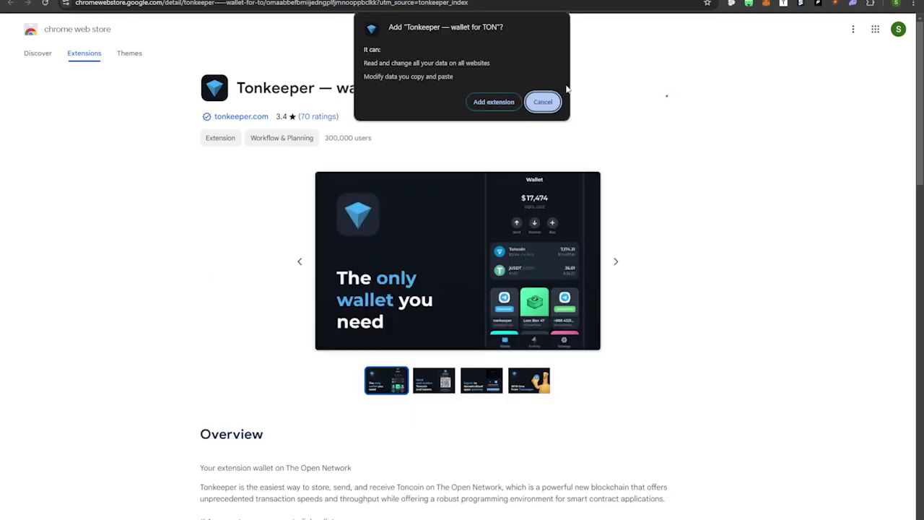
click(491, 103)
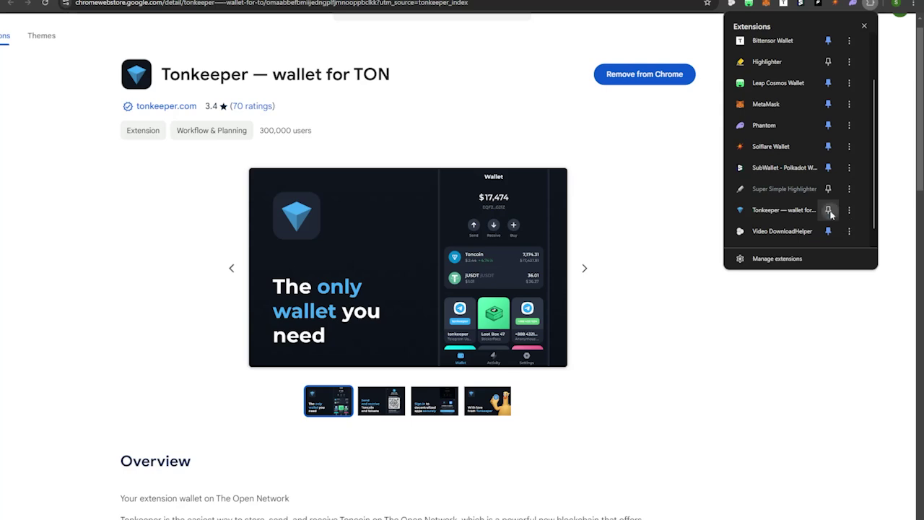
click(828, 210)
click(864, 26)
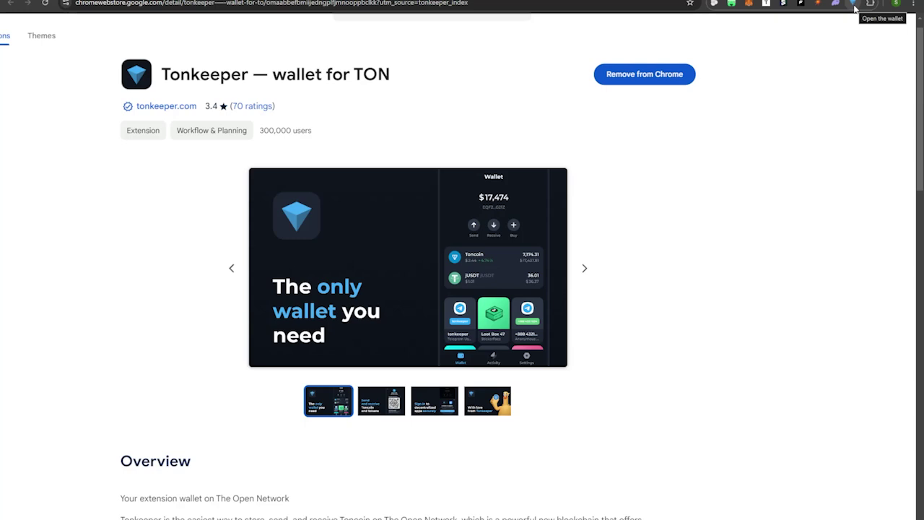
click(854, 5)
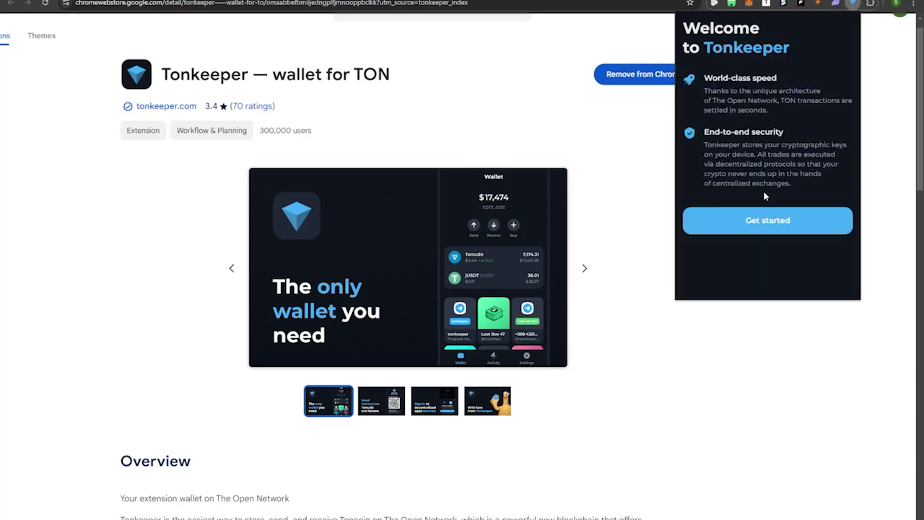
Step: Create a New Wallet, pass the recovery phrase screens, and save it as Account 1
click(760, 230)
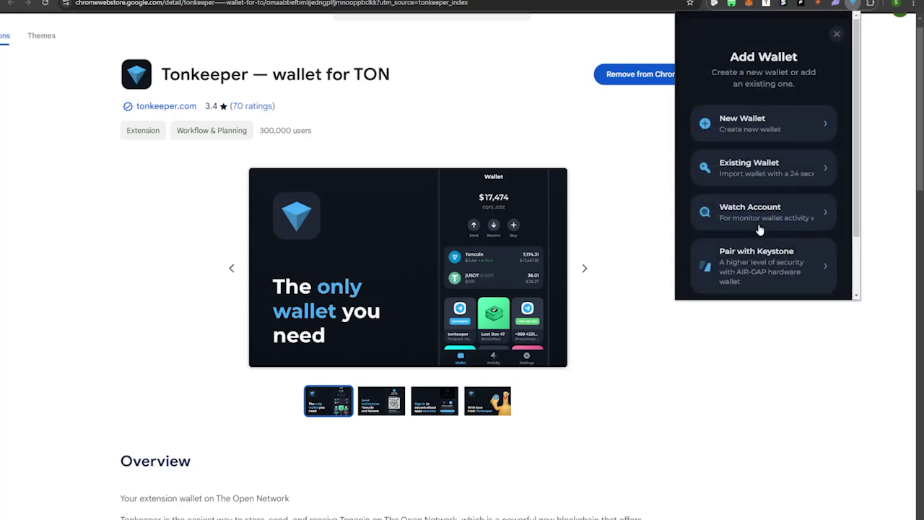
click(764, 129)
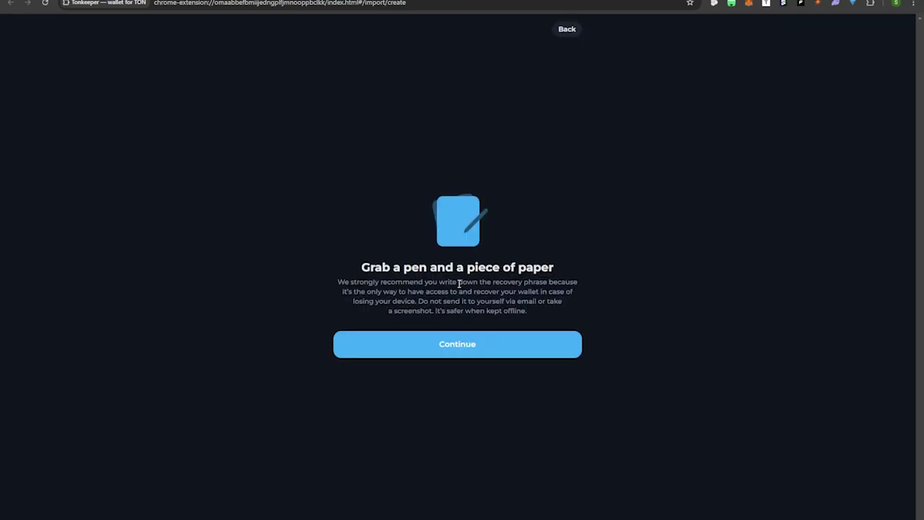
click(474, 353)
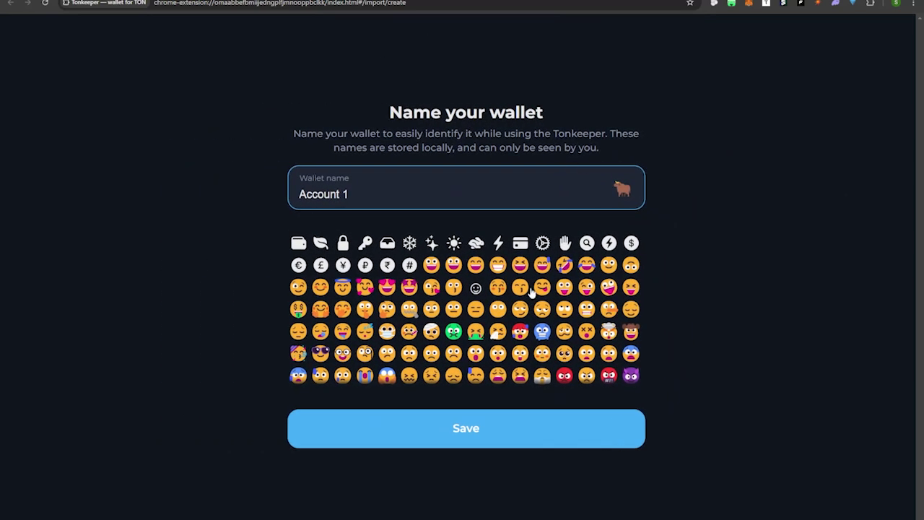
click(481, 431)
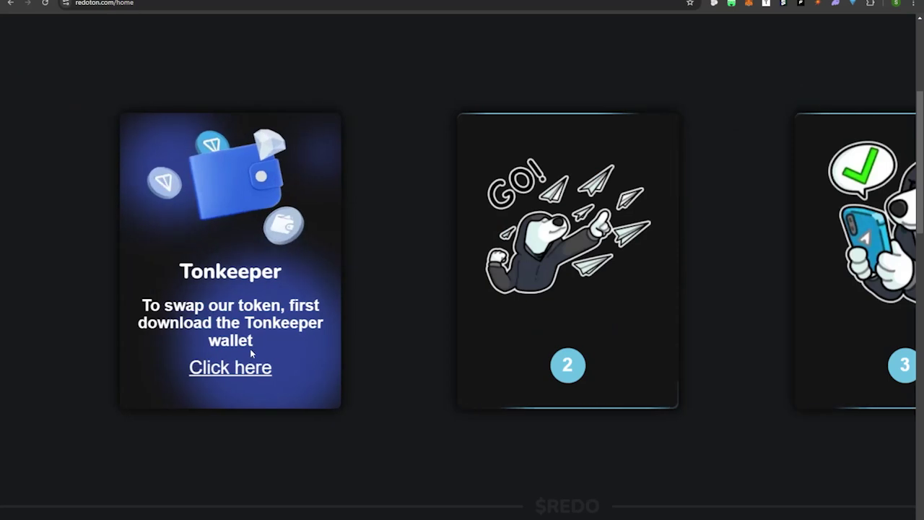
Step: Follow the RocketX link on the Bridge card of the How to Buy section
mouse_move(589, 309)
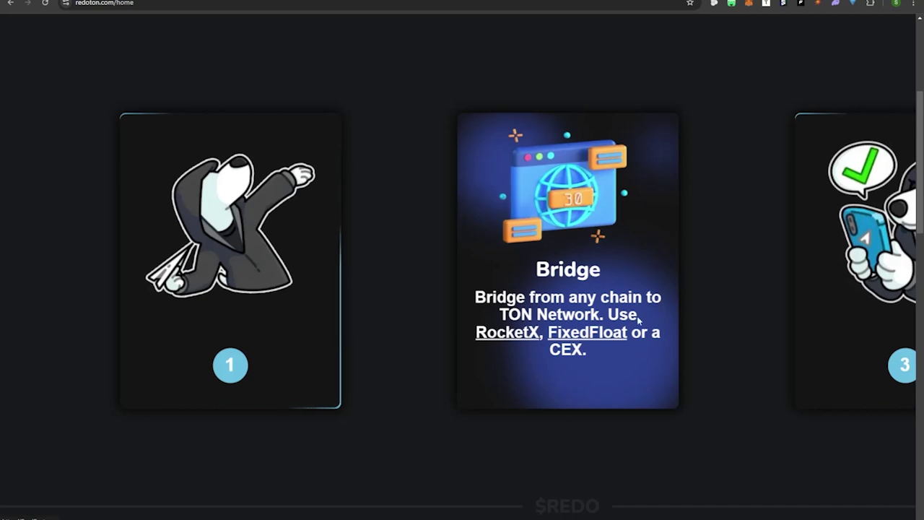
click(517, 335)
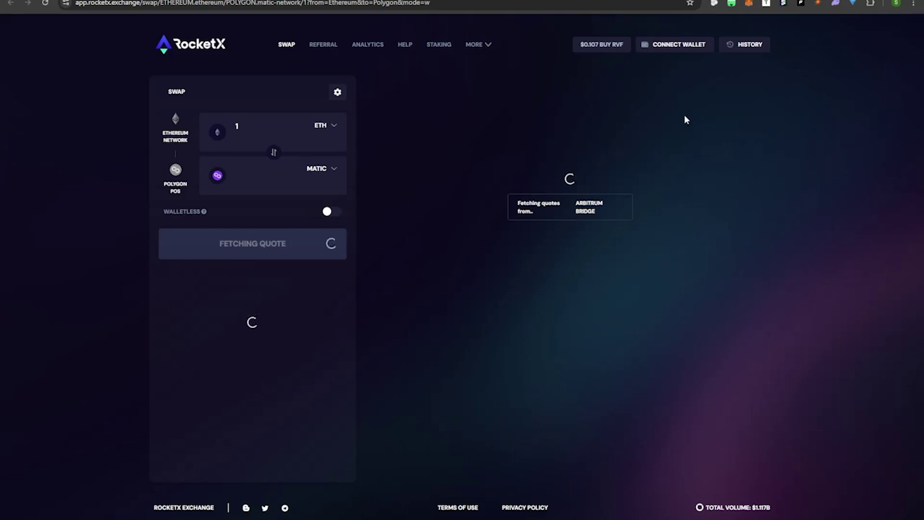
Step: Copy the Account 1 TON address from Tonkeeper's Receive screen, then close the popup
click(855, 4)
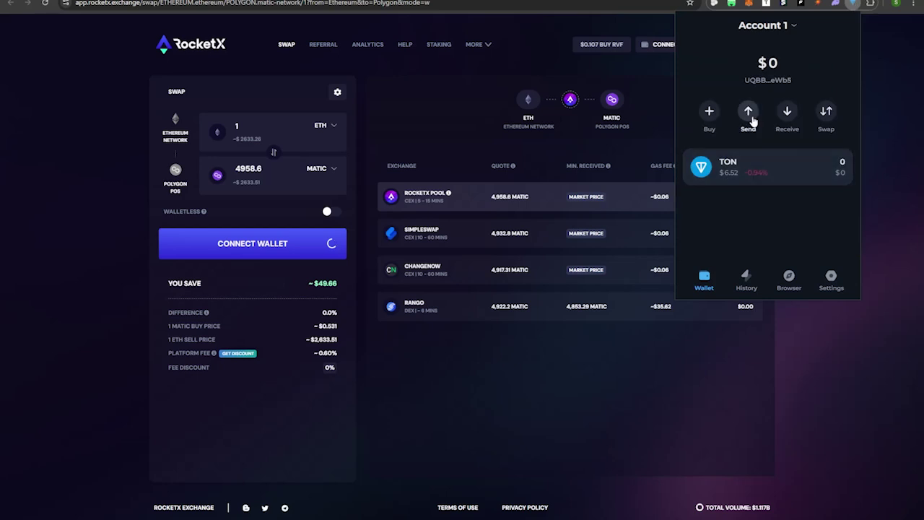
click(789, 121)
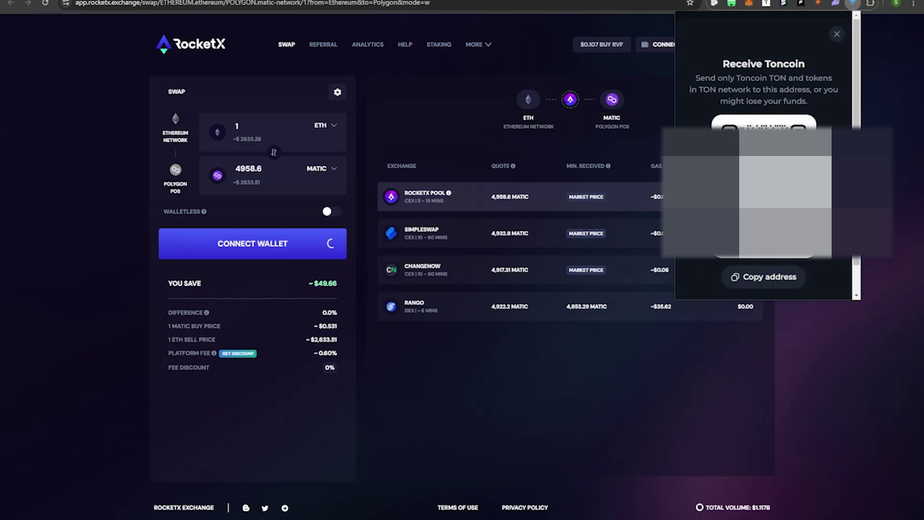
click(781, 281)
click(910, 229)
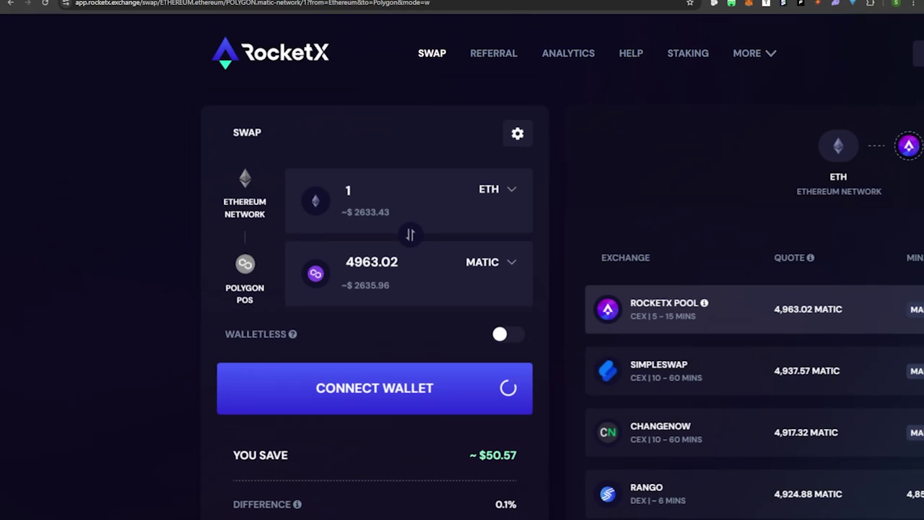
Step: Pick the SOLANA network and USDC as the token to swap from
click(249, 209)
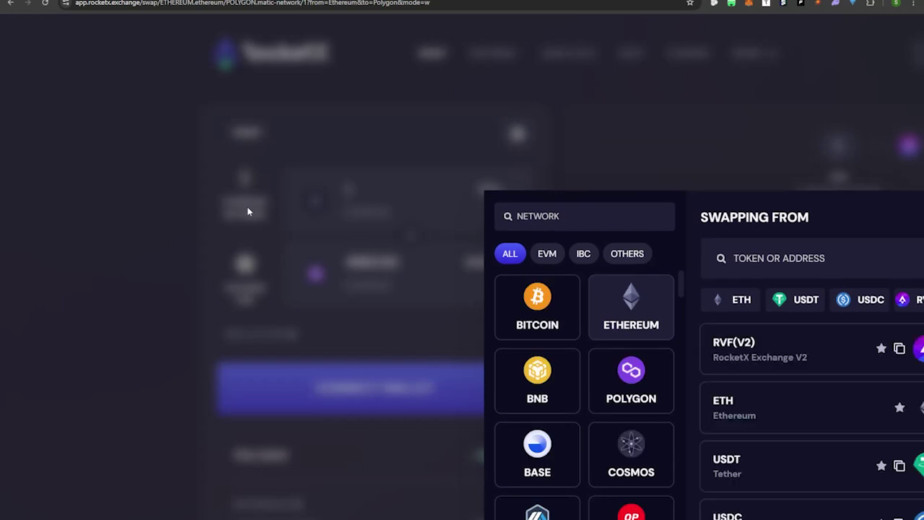
scroll(653, 340, down, 3)
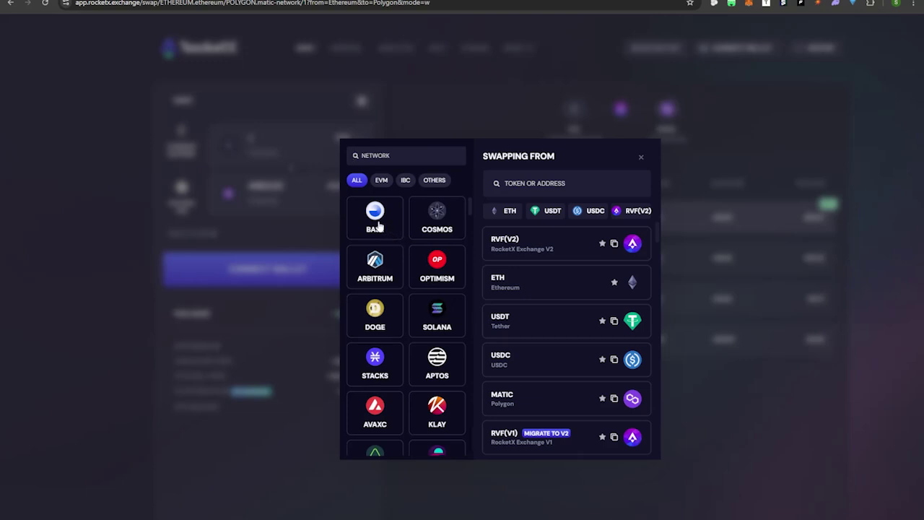
click(434, 320)
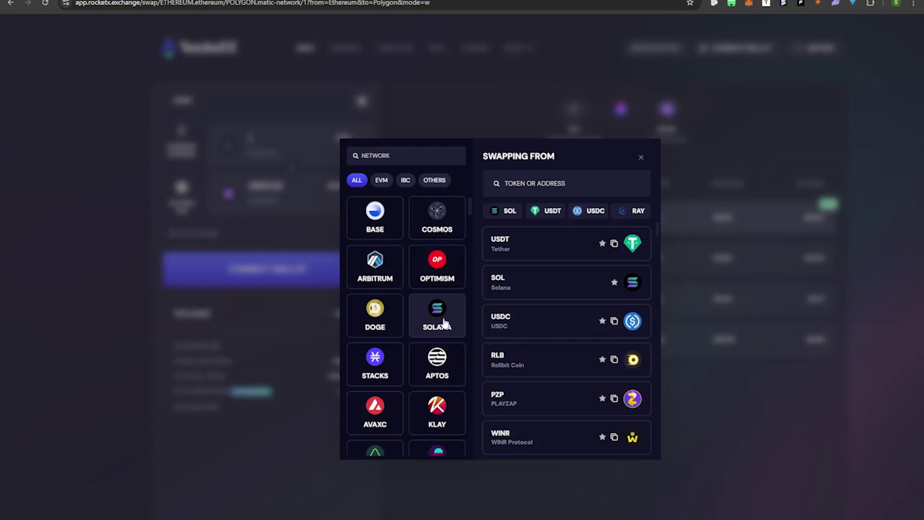
click(556, 328)
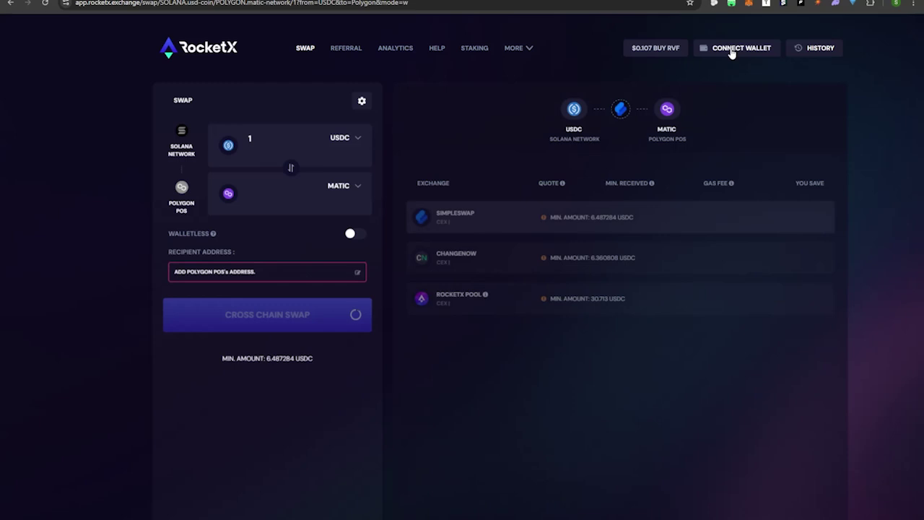
Step: Connect Phantom under Solana Network and approve the connection in the Phantom popup
click(731, 50)
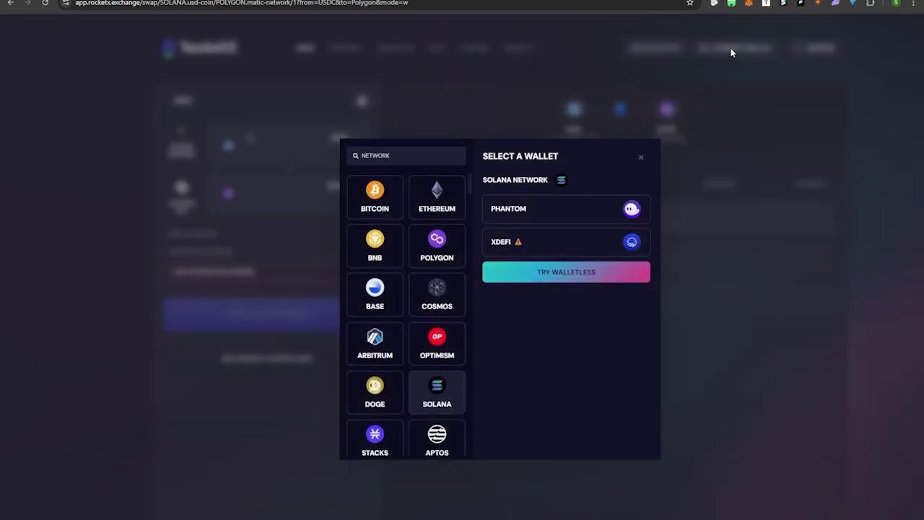
click(577, 217)
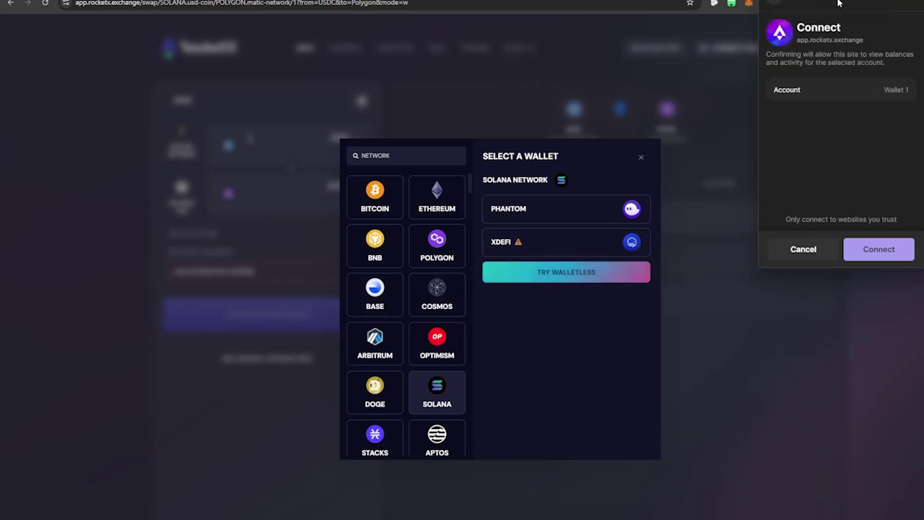
click(886, 251)
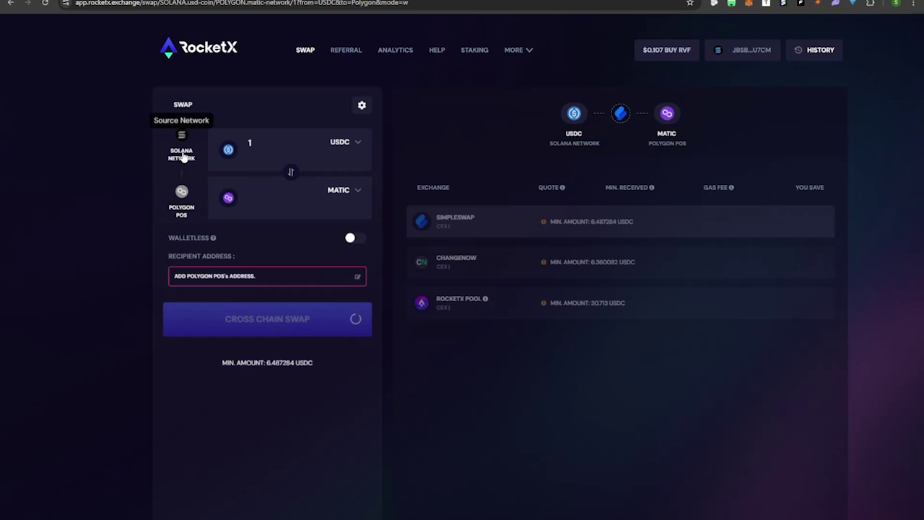
Step: Search 'ton' for the destination network and select TON Toncoin to receive
scroll(205, 109, up, 5)
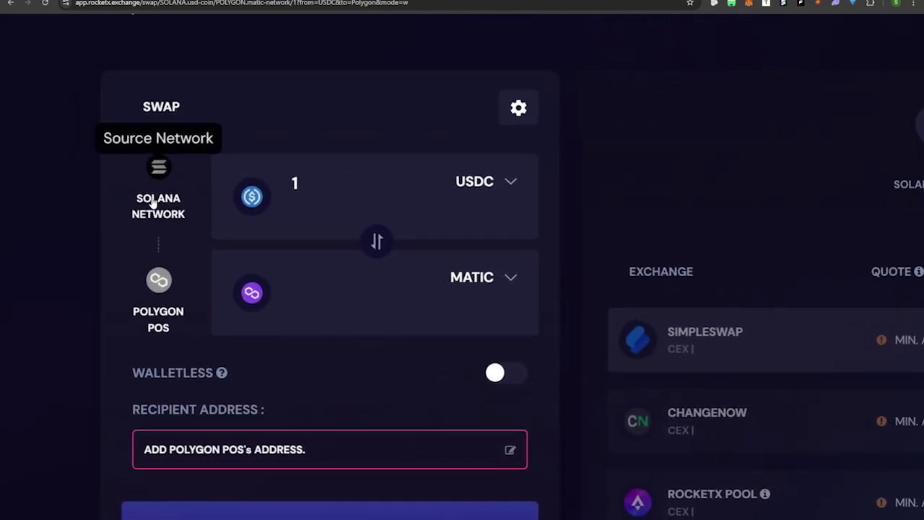
click(161, 289)
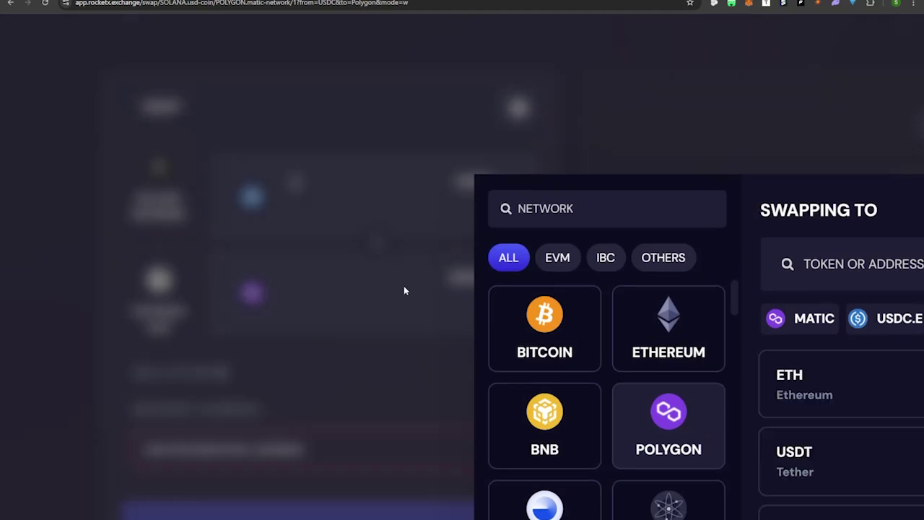
scroll(726, 284, down, 2)
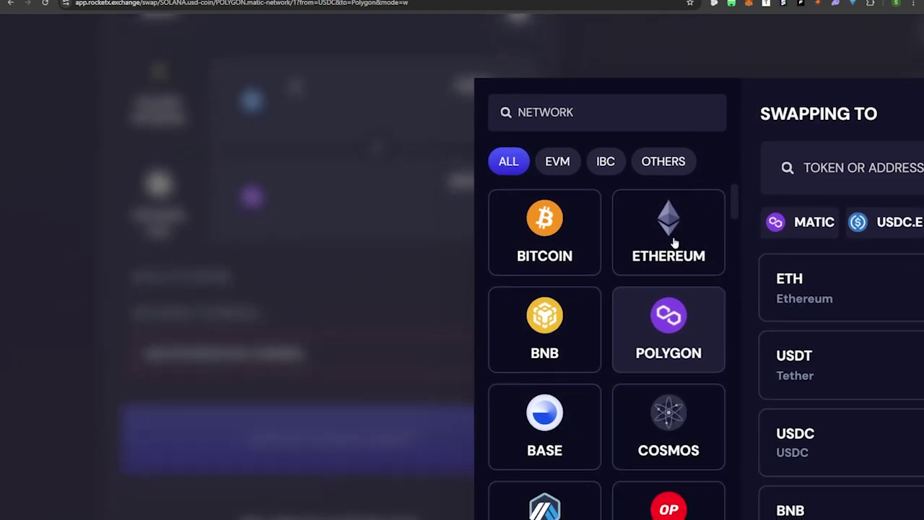
click(612, 114)
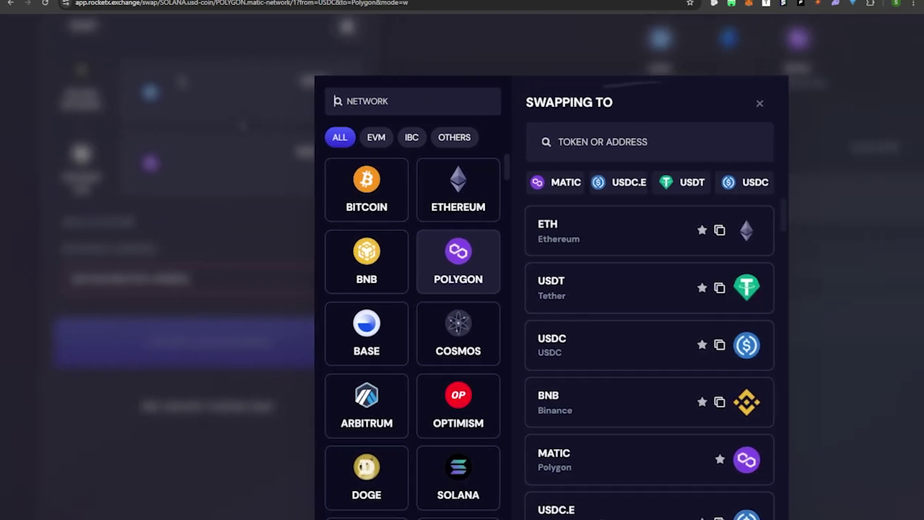
text(t)
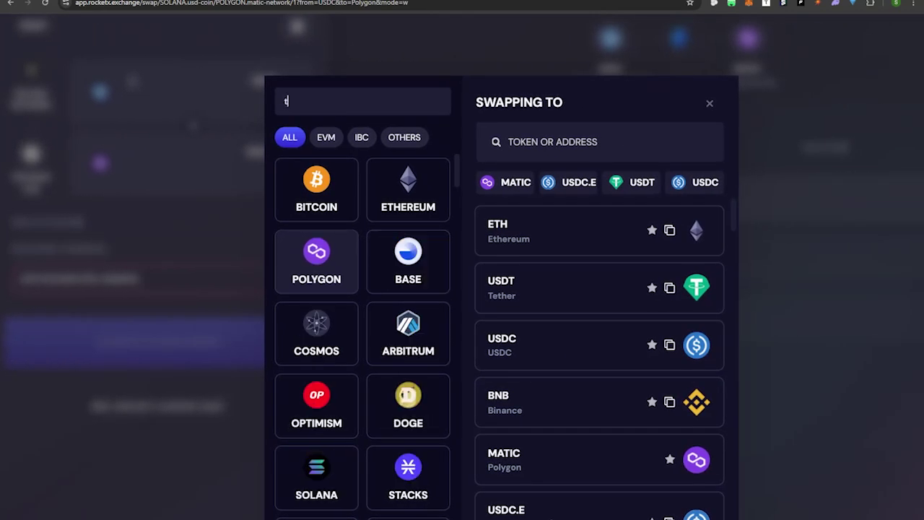
text(on)
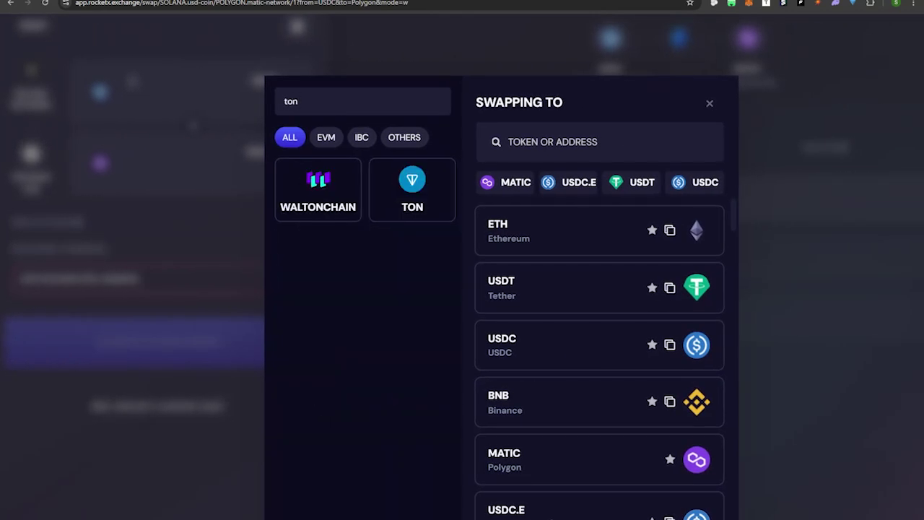
click(450, 208)
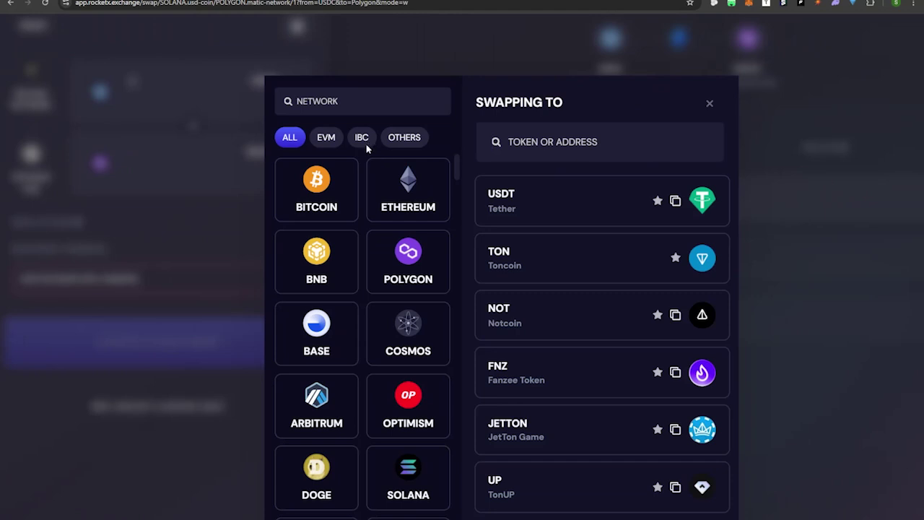
click(539, 261)
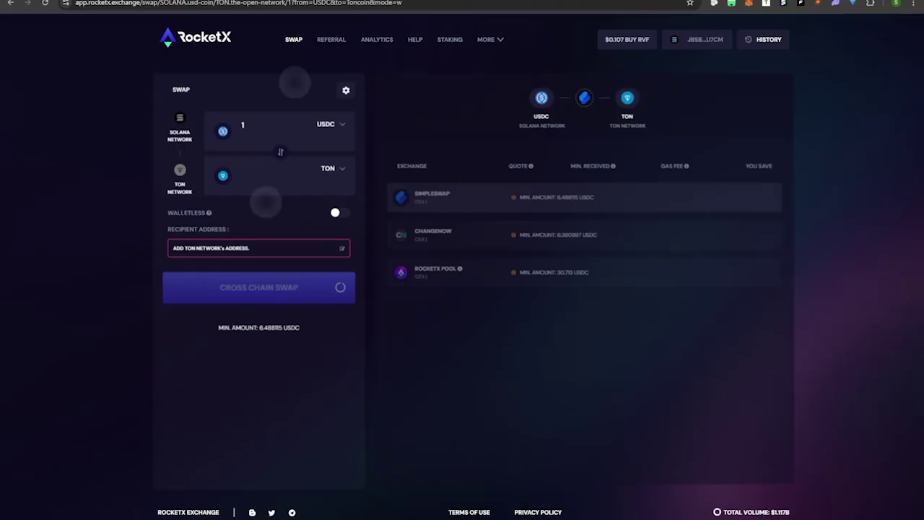
Step: Change the USDC amount to 100 and check the Phantom wallet balance in its popup
scroll(308, 156, up, 5)
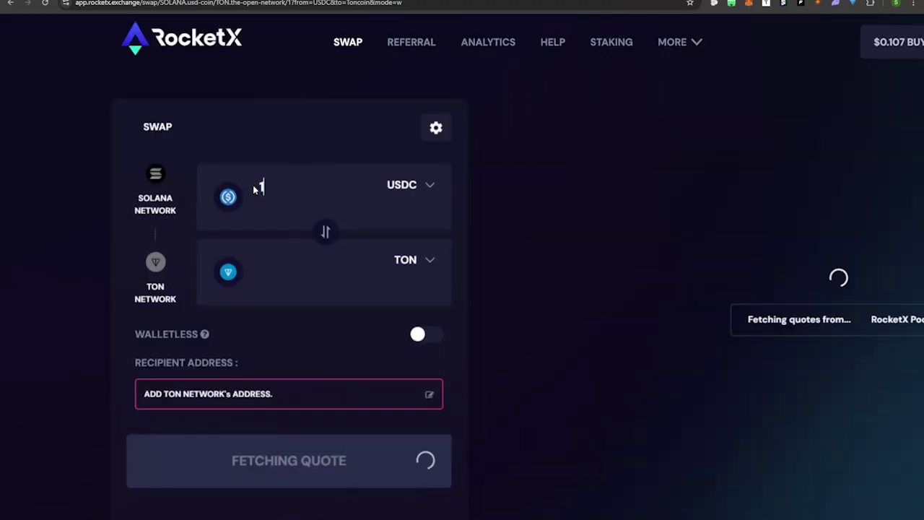
text(00)
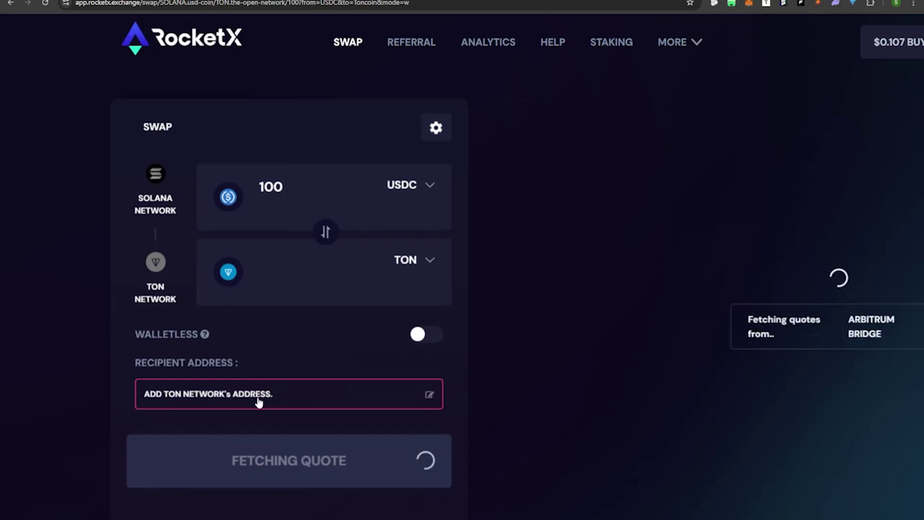
click(836, 4)
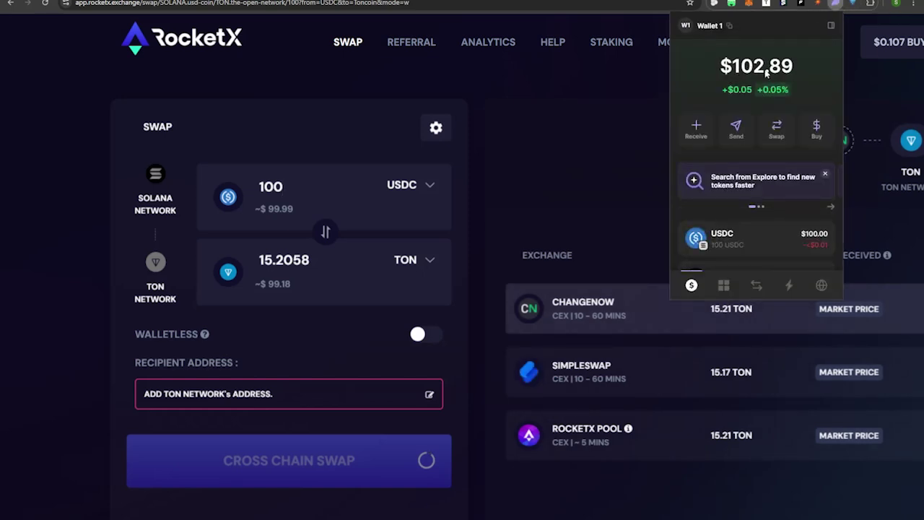
mouse_move(728, 26)
scroll(758, 170, down, 3)
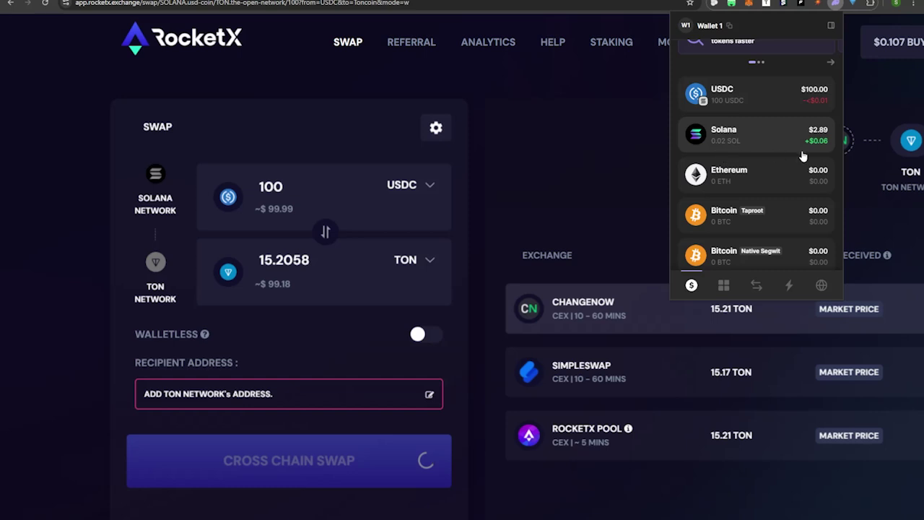
scroll(788, 151, up, 3)
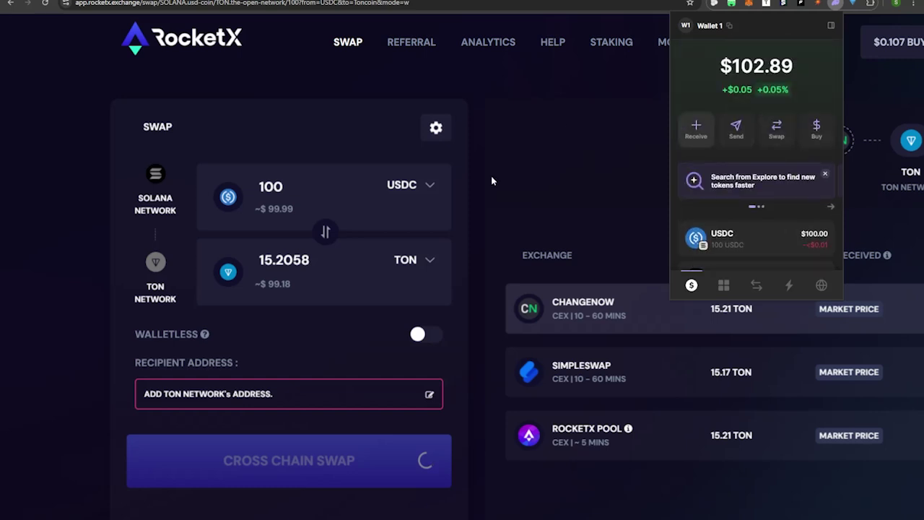
click(87, 192)
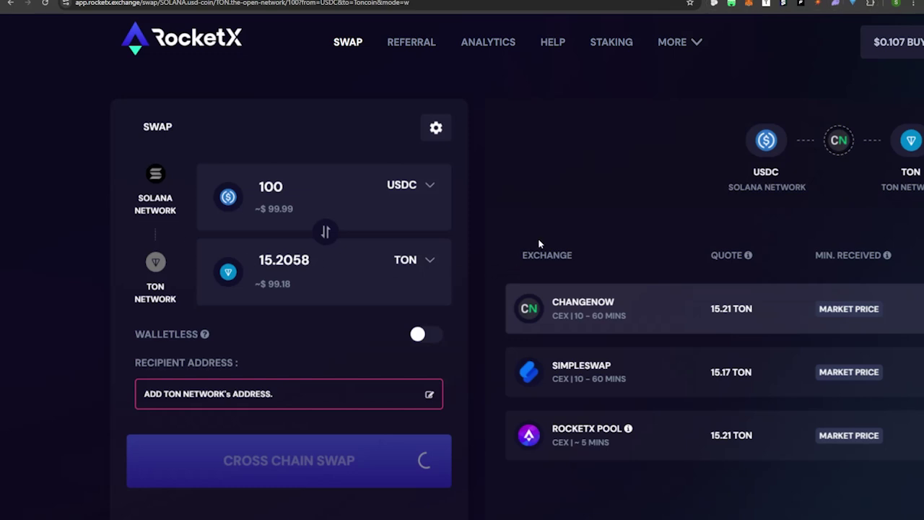
scroll(554, 226, down, 1)
scroll(553, 230, up, 2)
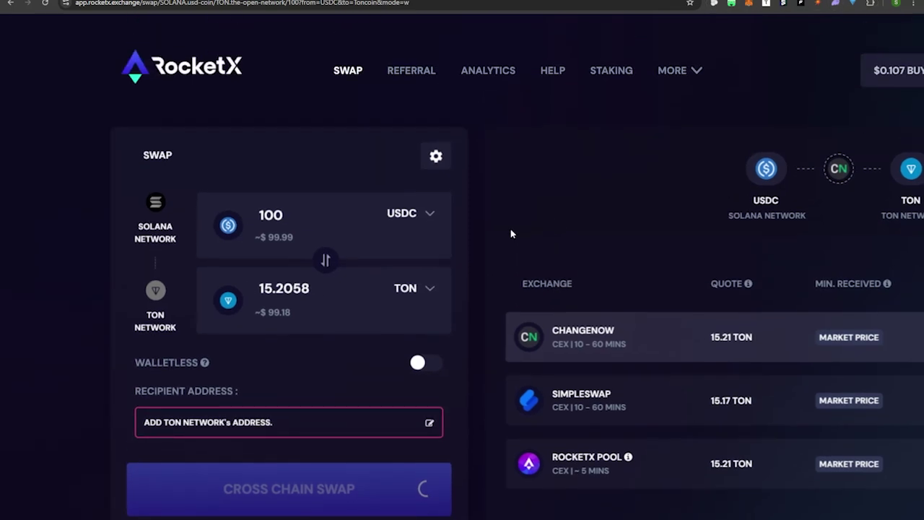
Step: Paste the TON wallet address into RocketX's recipient field and save it
click(213, 429)
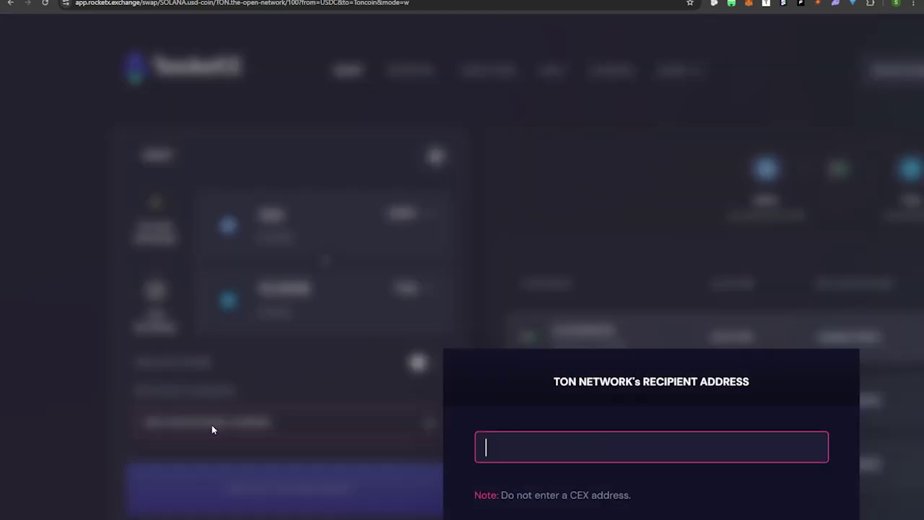
scroll(633, 359, down, 3)
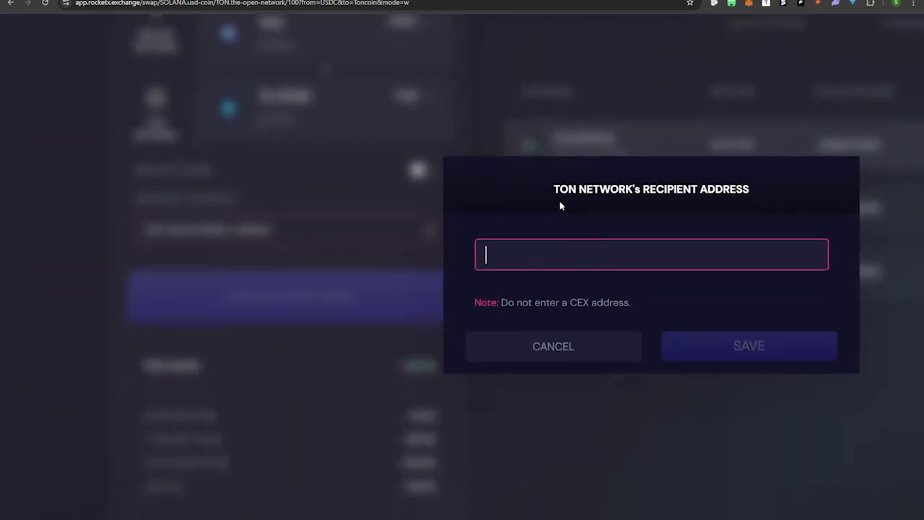
right_click(520, 254)
click(547, 348)
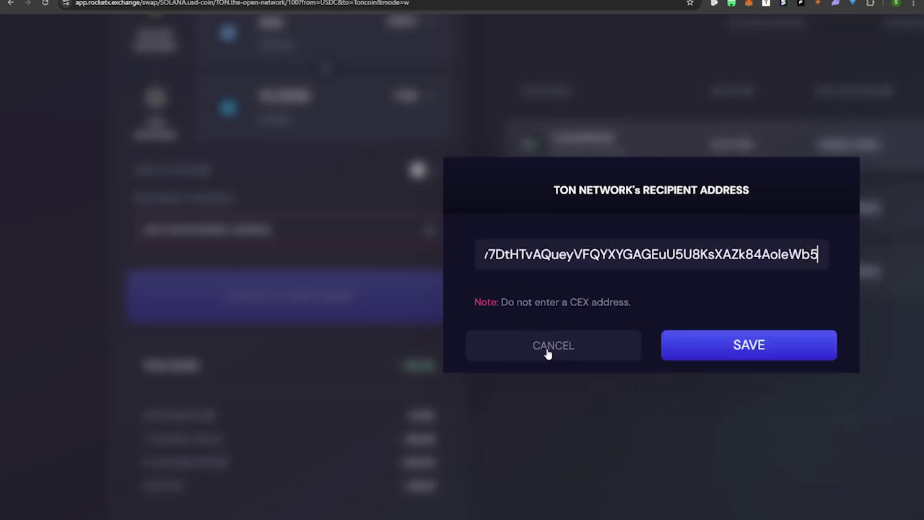
click(722, 352)
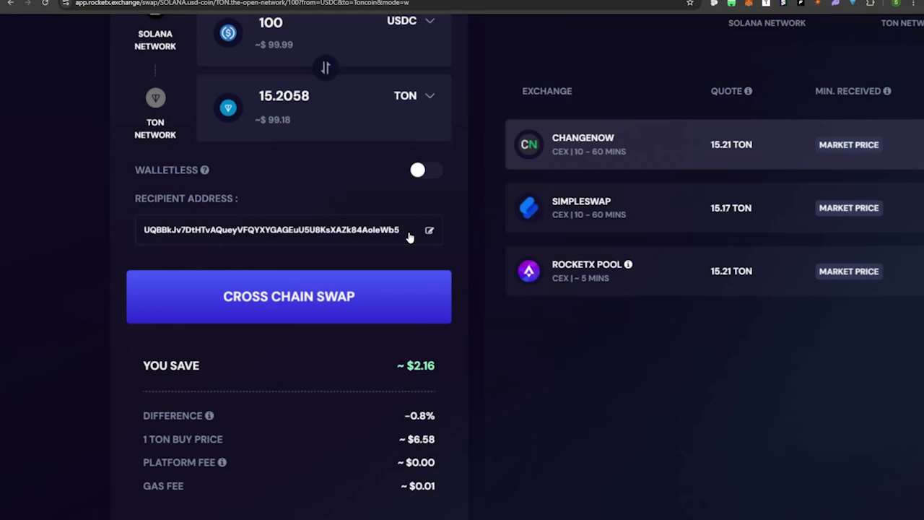
Step: Copy the Tonkeeper wallet's TON receiving address and return to RocketX's 15.2101 TON quote
click(853, 3)
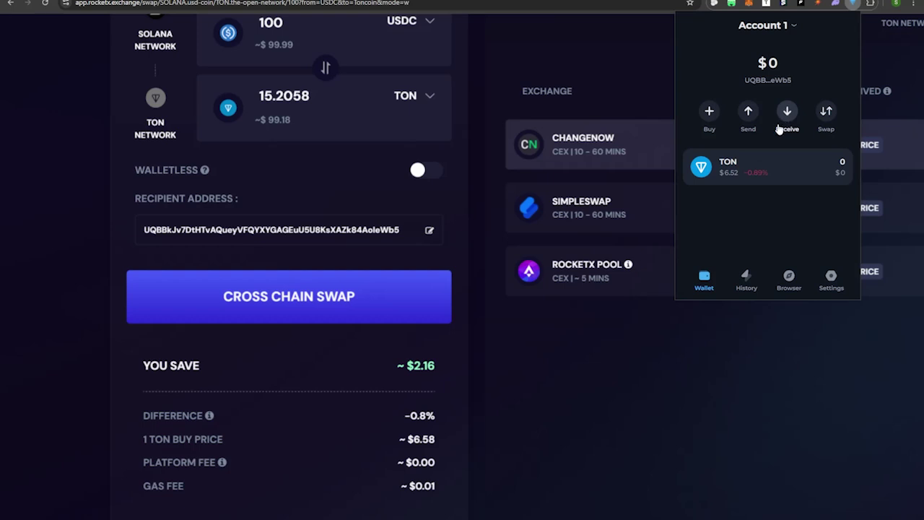
click(791, 121)
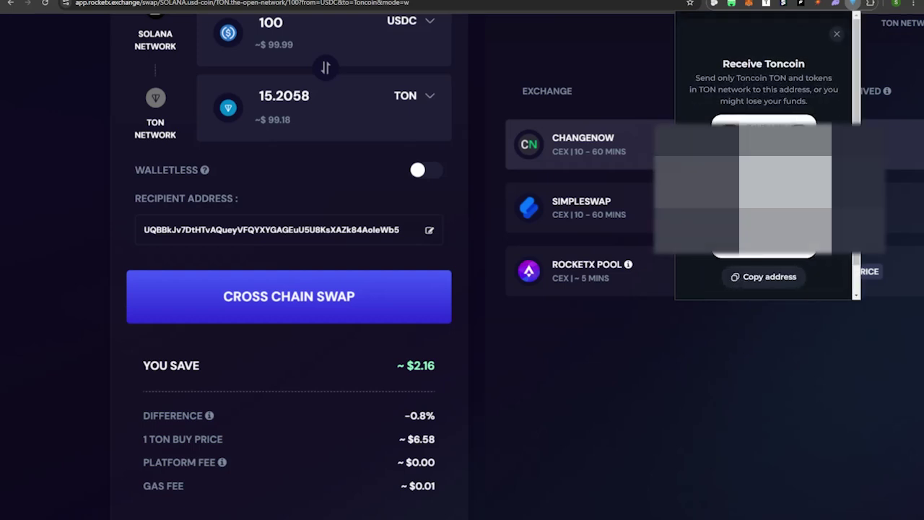
click(785, 277)
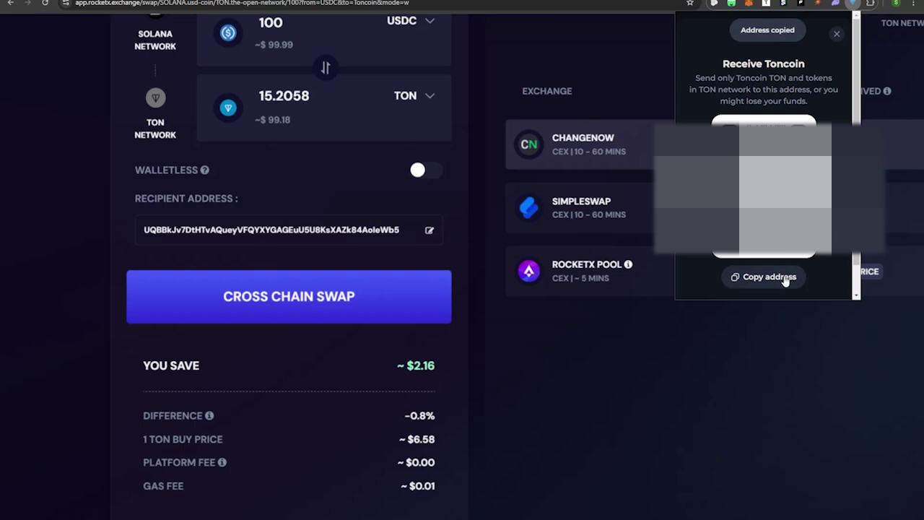
click(837, 33)
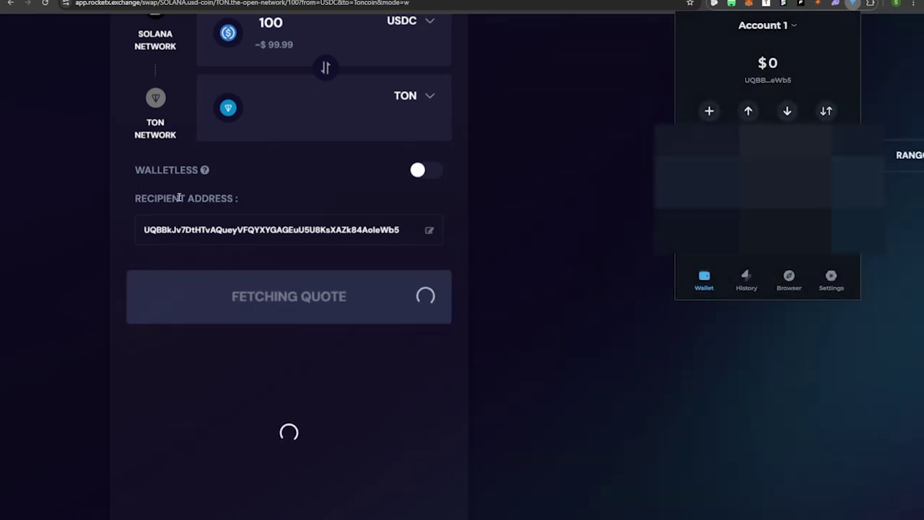
click(807, 37)
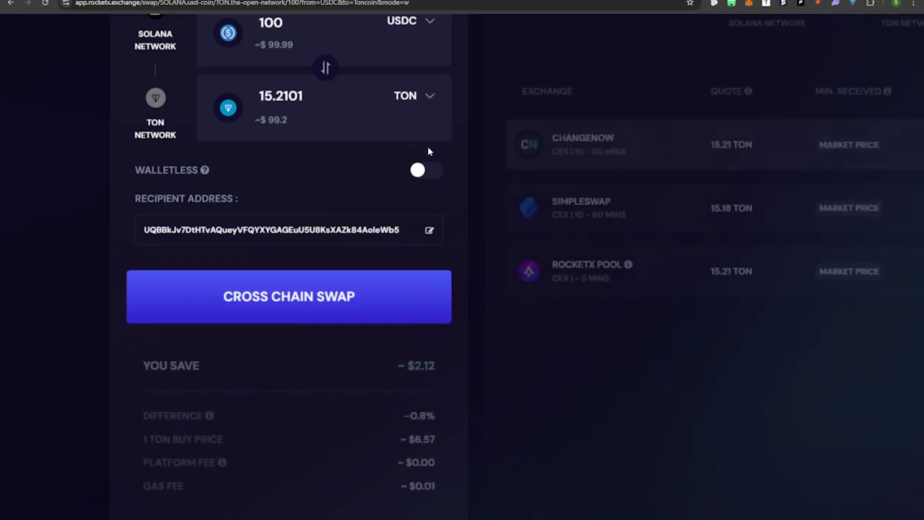
scroll(364, 189, up, 3)
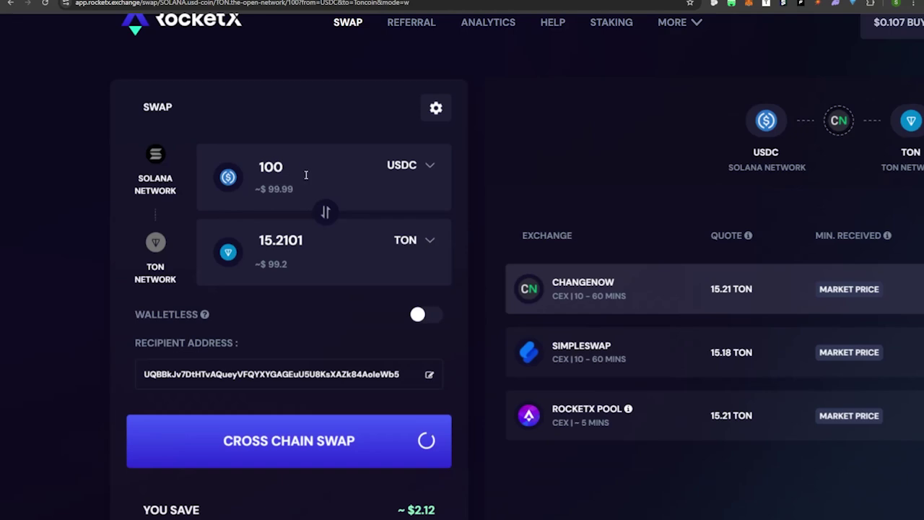
Step: Review the Send Tokens window for 100 USDC and copy its Solana deposit address
scroll(283, 347, down, 3)
scroll(320, 287, up, 2)
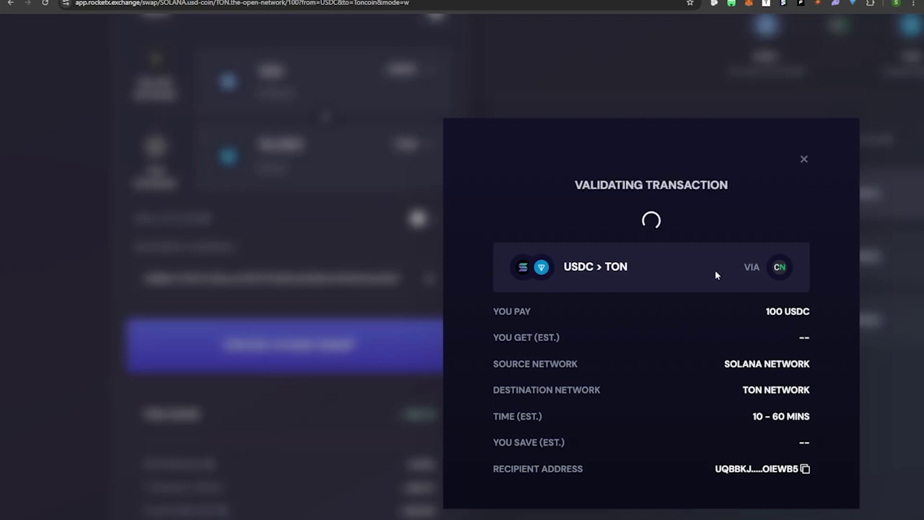
scroll(756, 286, down, 1)
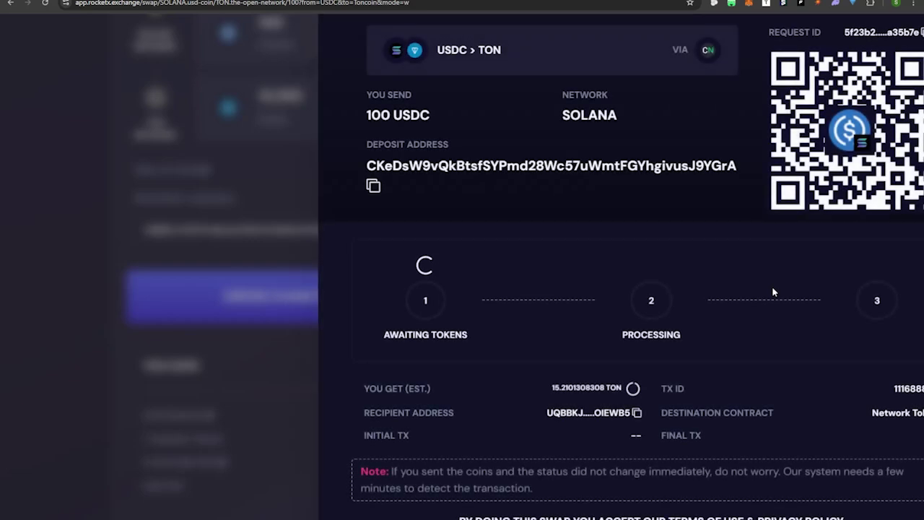
scroll(666, 364, up, 1)
key(ctrl+minus)
key(ctrl+minus)
key(ctrl+minus)
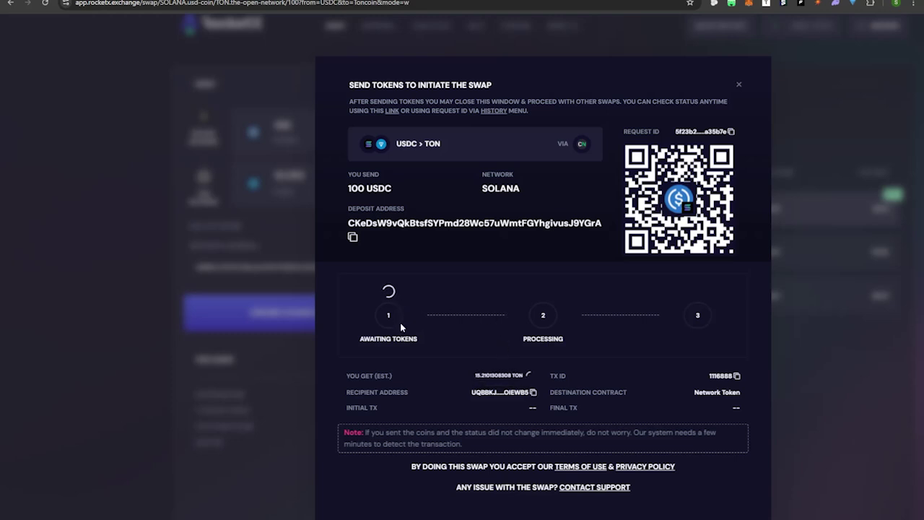
scroll(354, 70, down, 1)
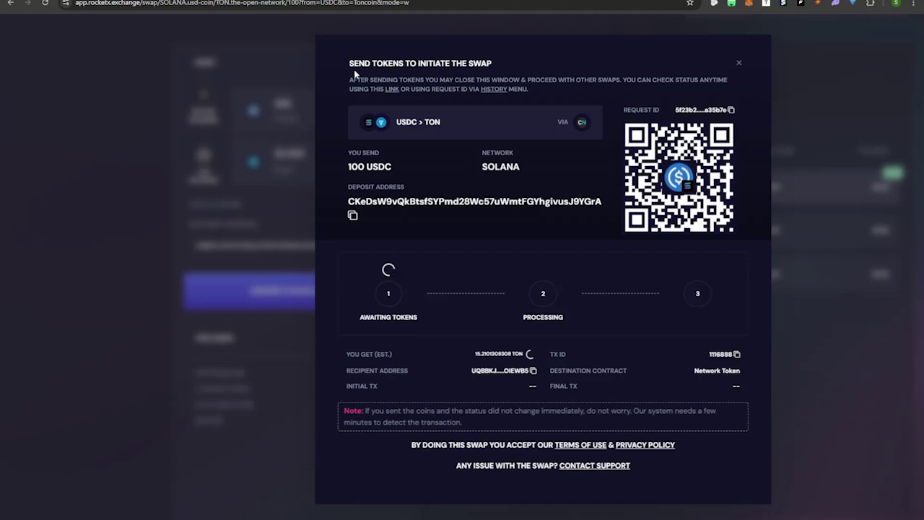
key(ctrl+plus)
key(ctrl+plus)
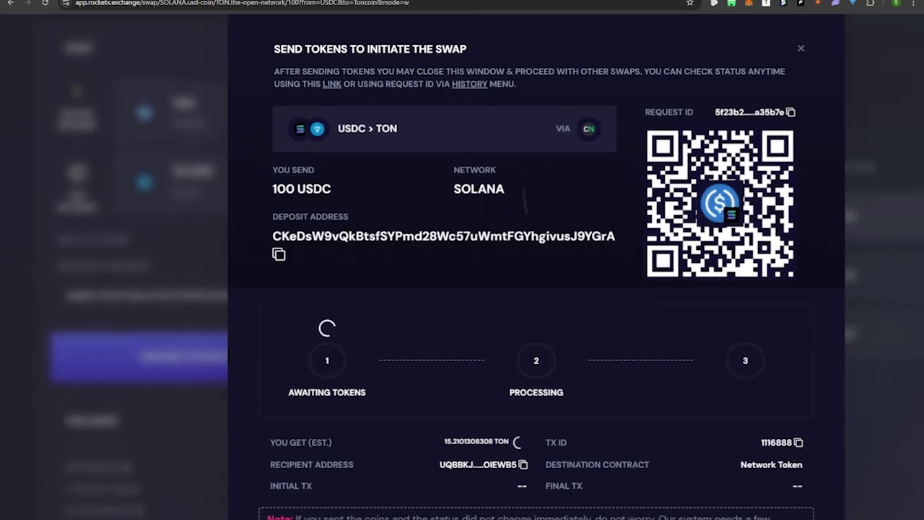
scroll(462, 267, up, 1)
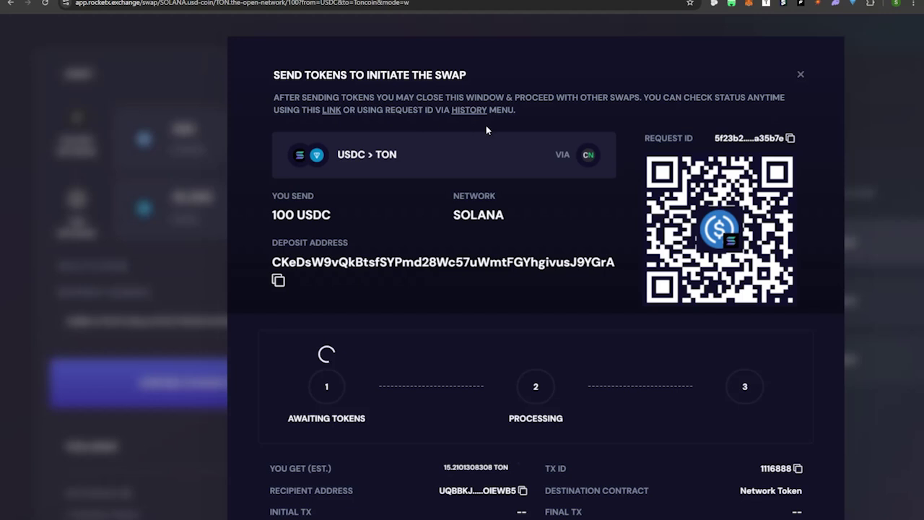
scroll(471, 140, down, 1)
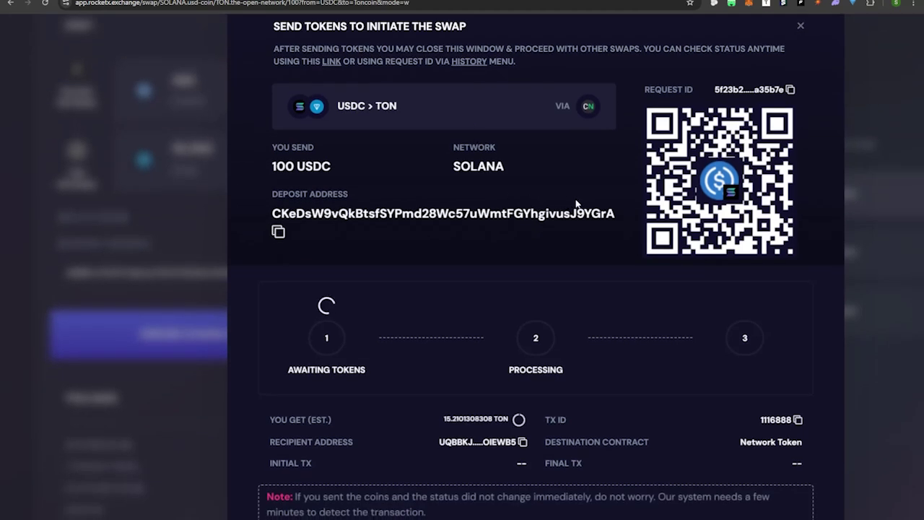
click(278, 232)
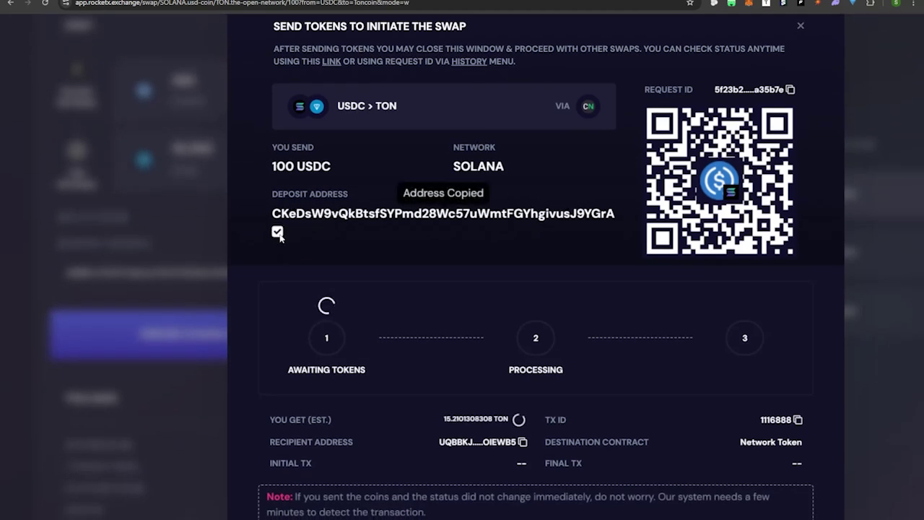
Step: Start a USDC send in Phantom with the RocketX deposit address pasted as recipient
click(836, 6)
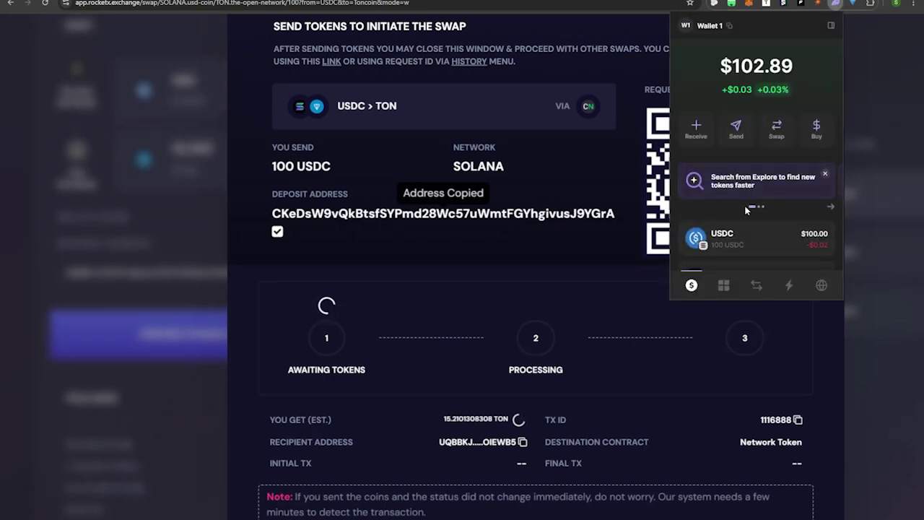
scroll(746, 209, down, 1)
click(768, 204)
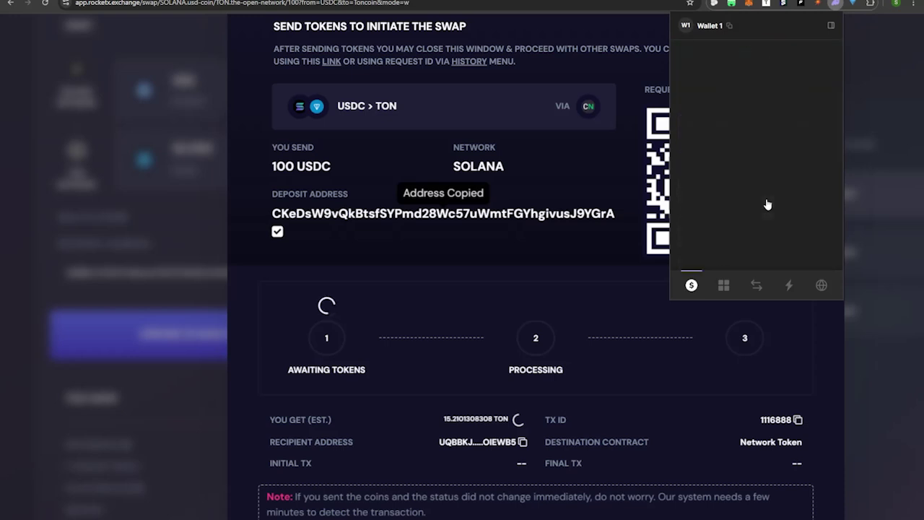
click(736, 137)
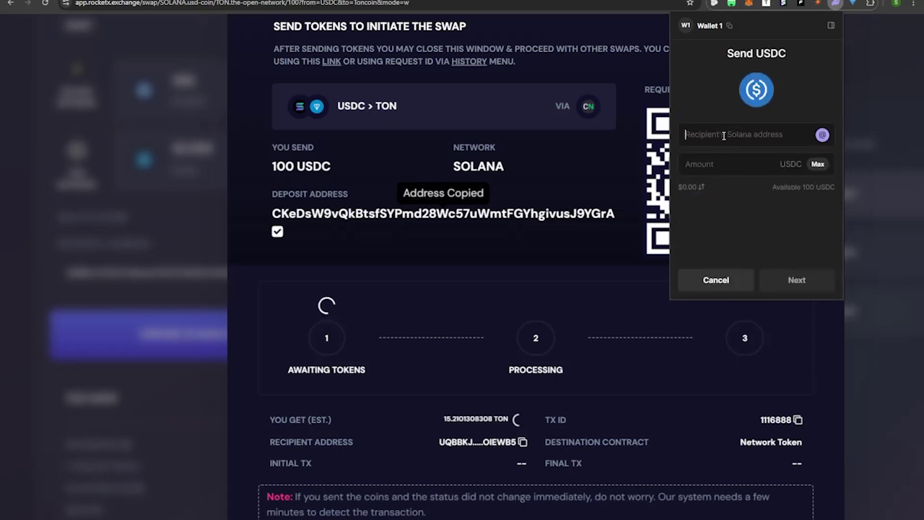
right_click(716, 135)
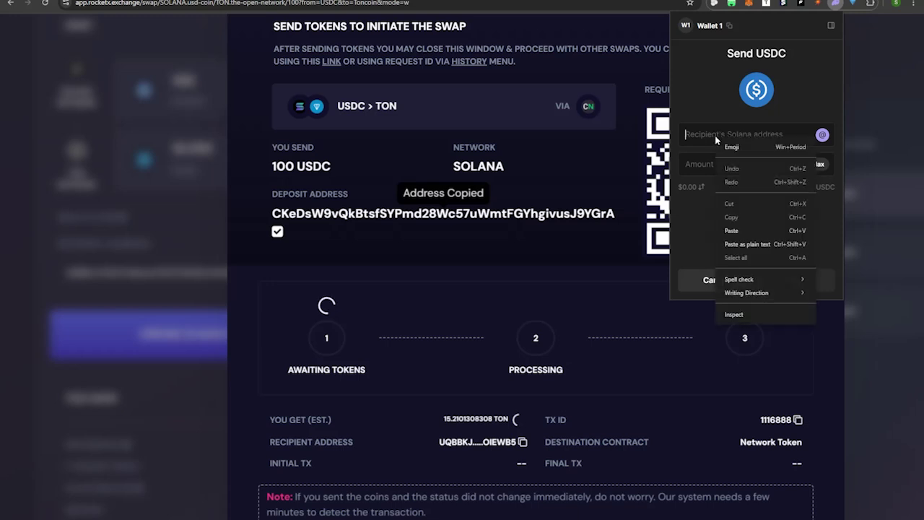
click(733, 230)
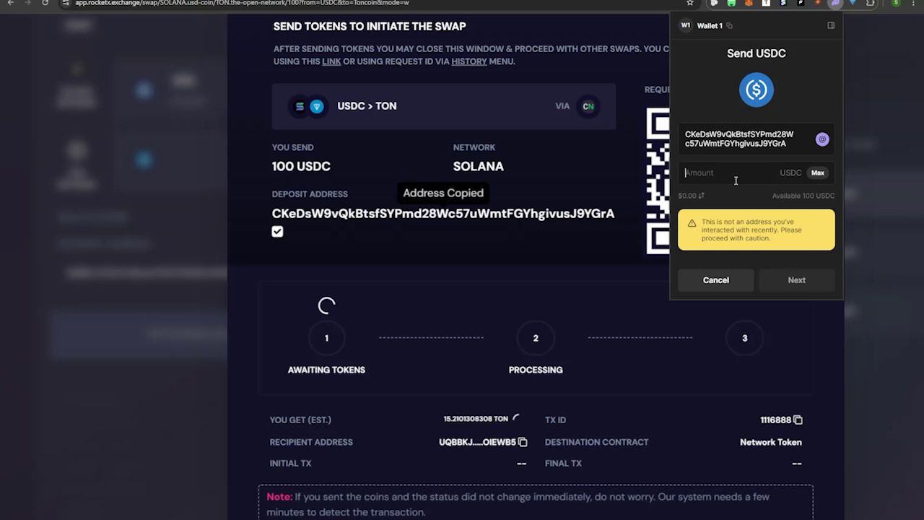
Step: Send 100 USDC, then dismiss the confirmation and close Phantom
click(733, 181)
text(100)
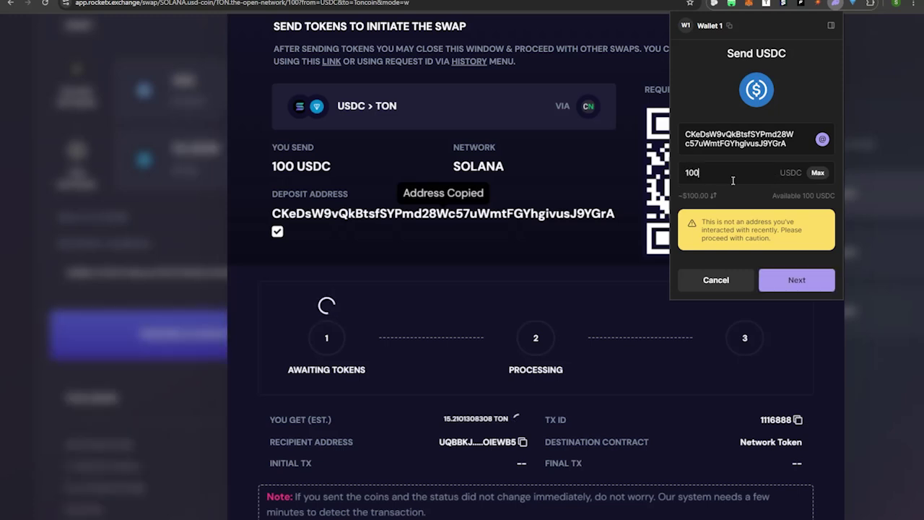
click(797, 281)
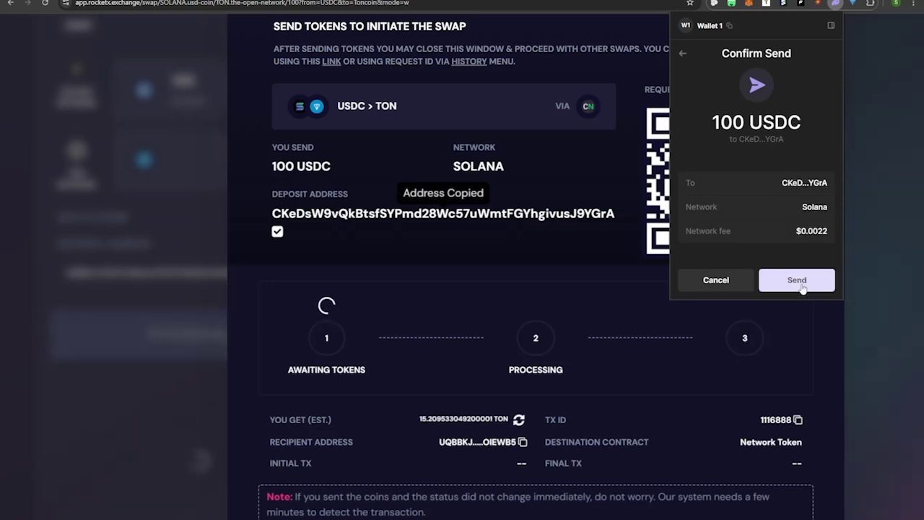
click(799, 282)
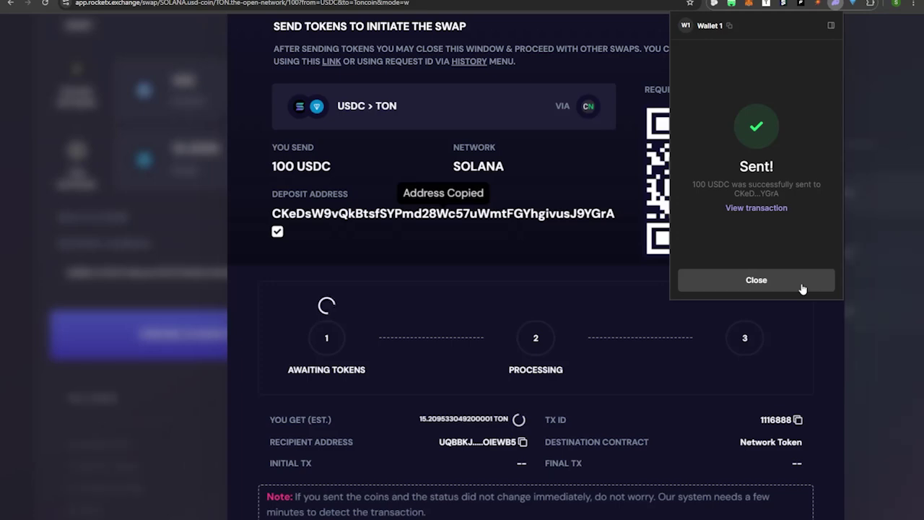
click(800, 286)
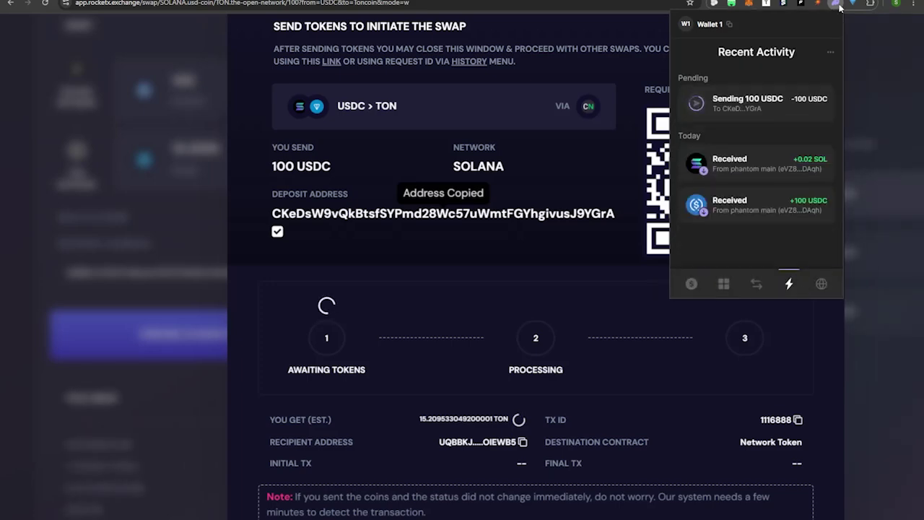
click(654, 284)
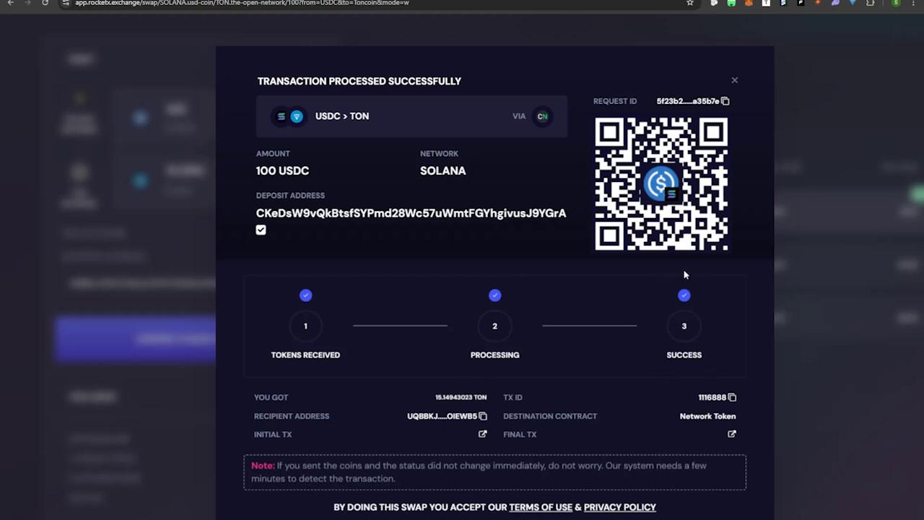
Step: Check the TON balance in the wallet, then copy the $REDO contract address from Buy on DEX
click(852, 3)
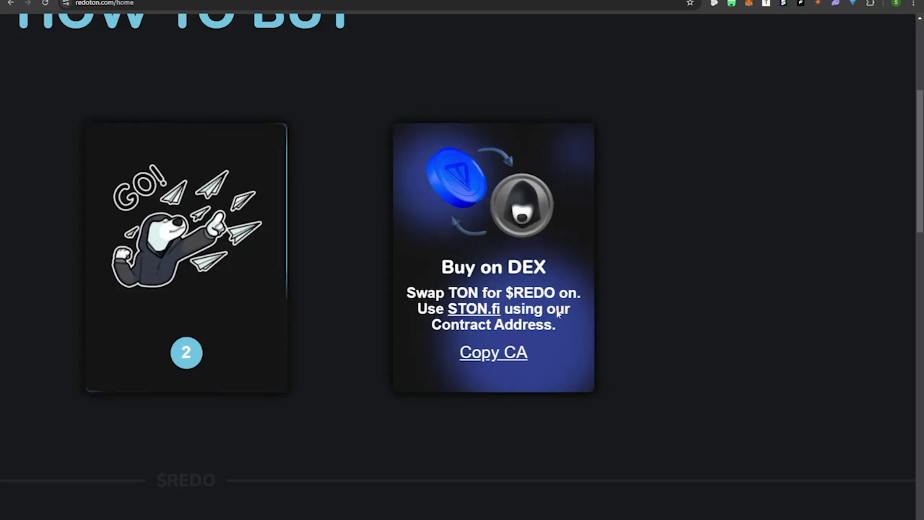
click(491, 357)
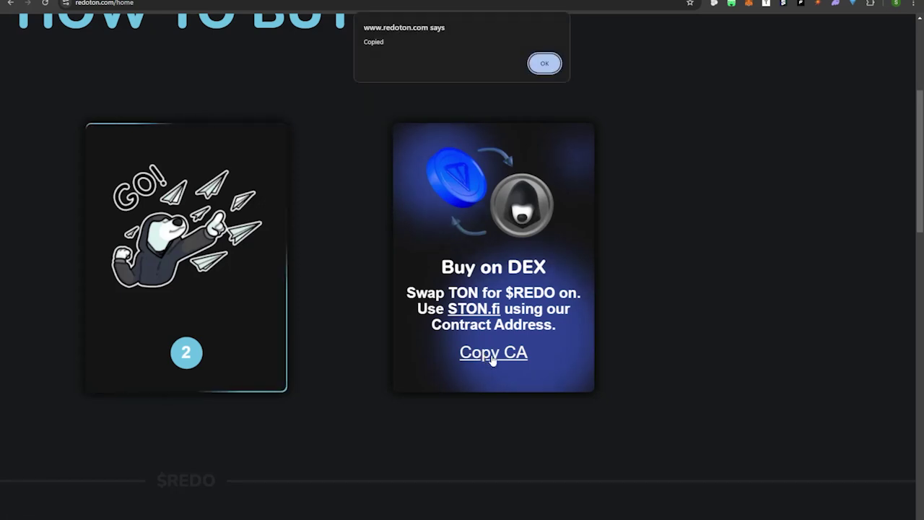
click(555, 67)
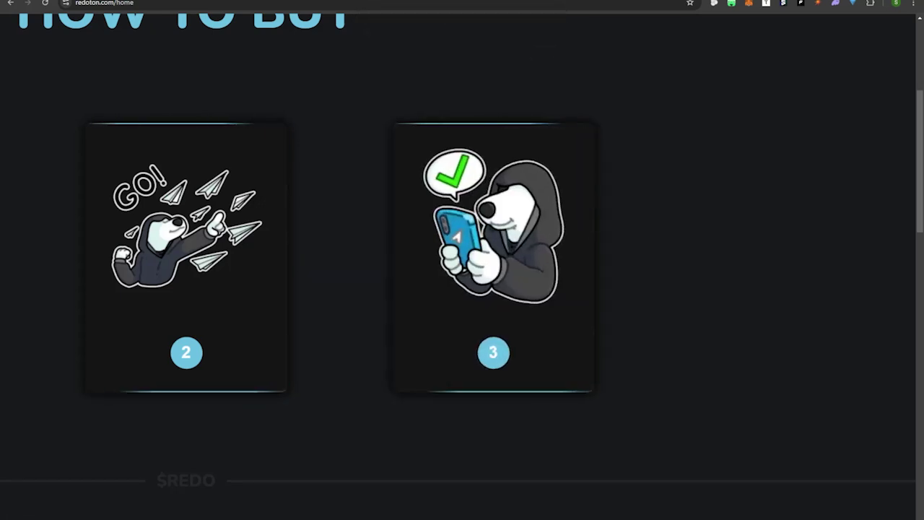
Step: Launch STON.fi from the Browser section of the Tonkeeper extension
click(855, 5)
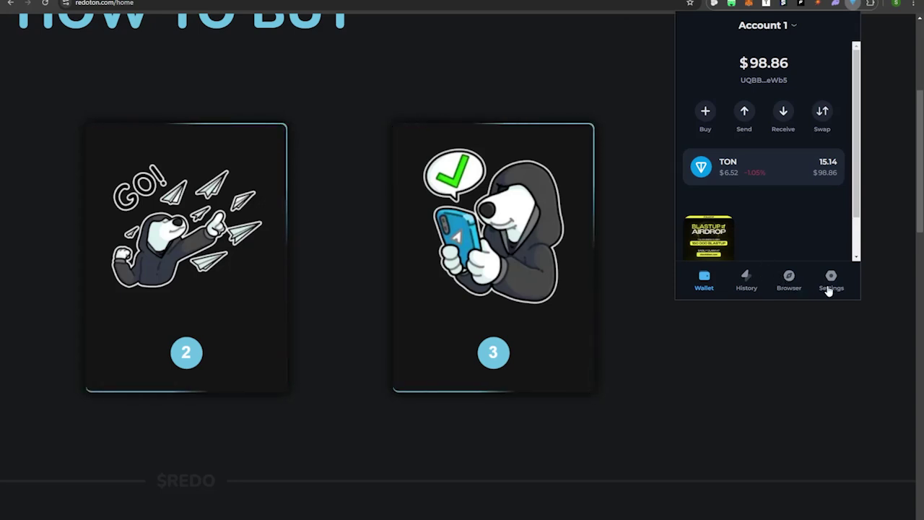
click(788, 278)
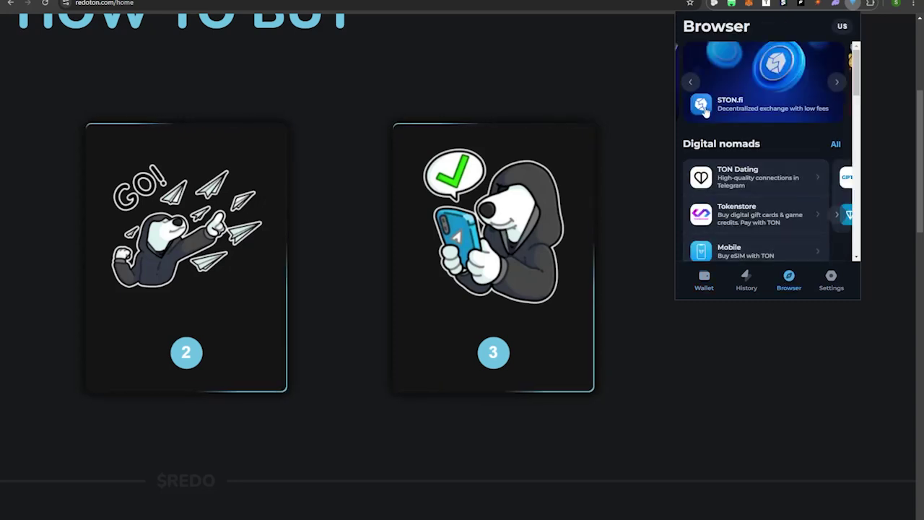
click(704, 107)
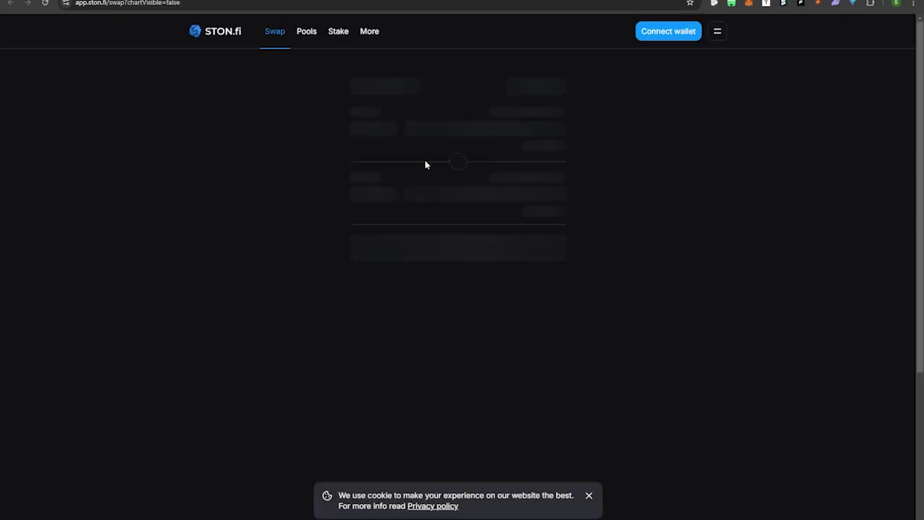
Step: Connect Tonkeeper to app.ston.fi so the swap form shows 15.1494 TON available
key(ctrl+plus)
key(ctrl+plus)
key(ctrl+plus)
key(ctrl+plus)
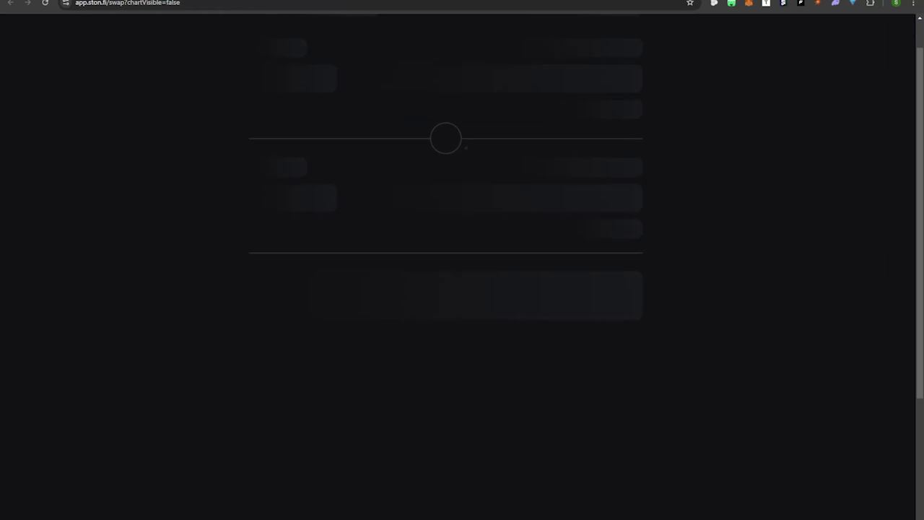
key(ctrl+minus)
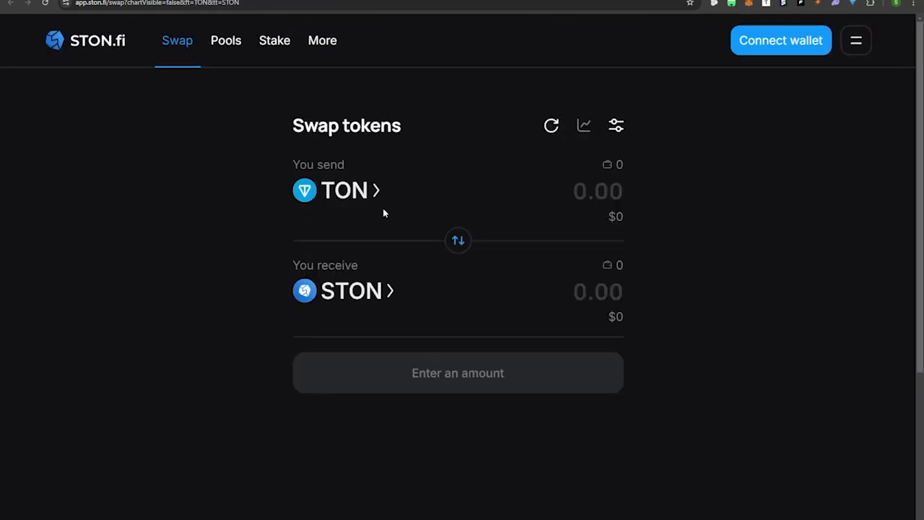
click(784, 48)
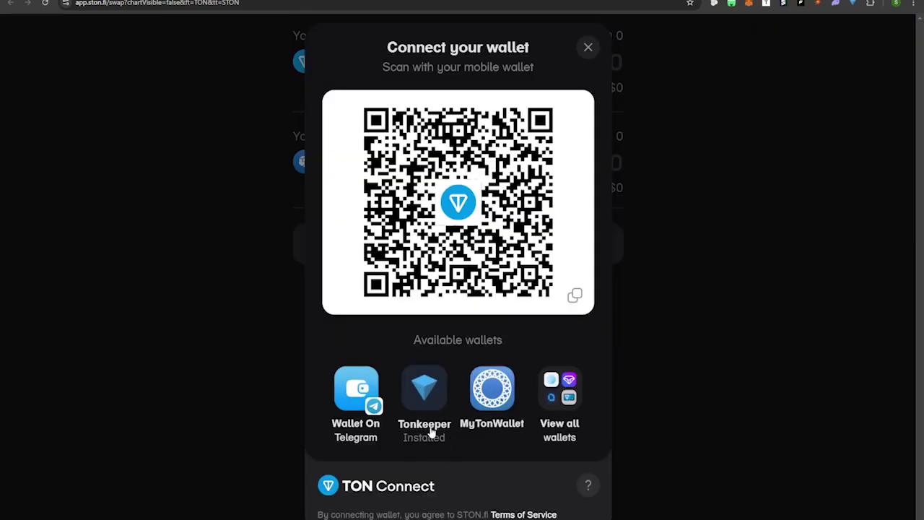
click(432, 397)
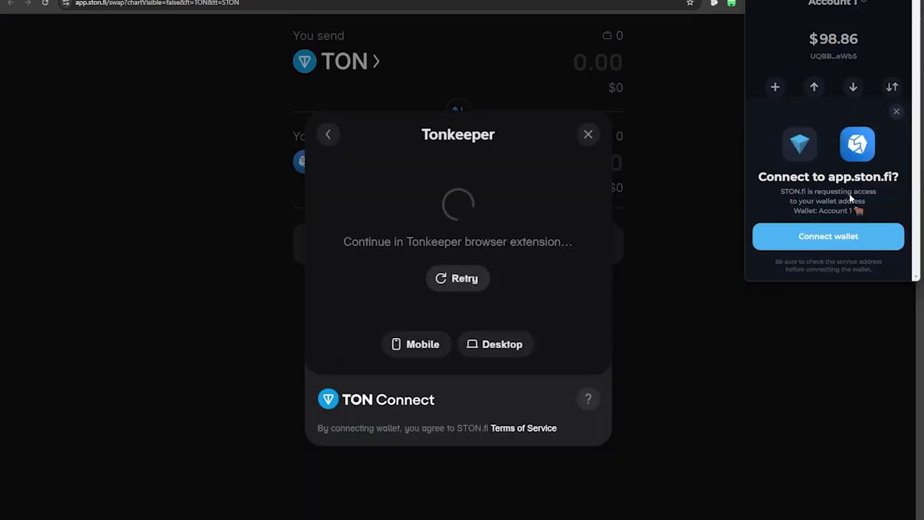
click(831, 240)
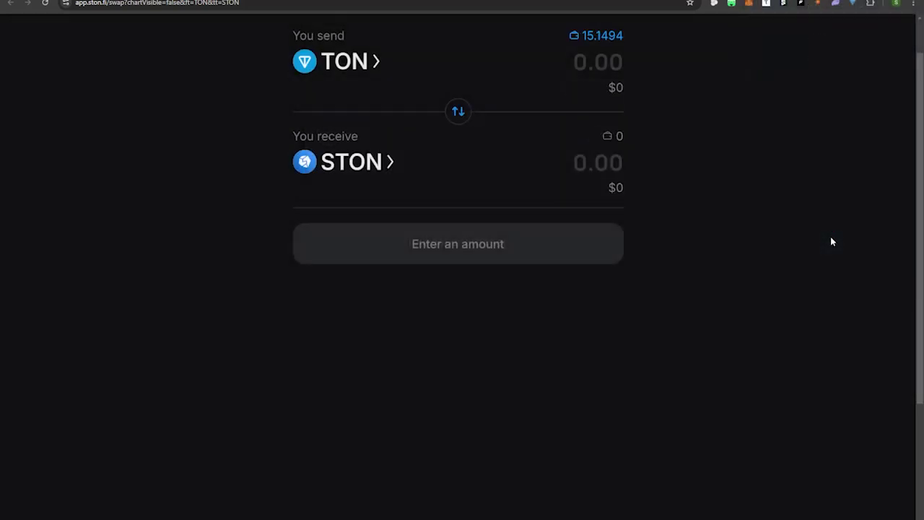
scroll(509, 285, up, 2)
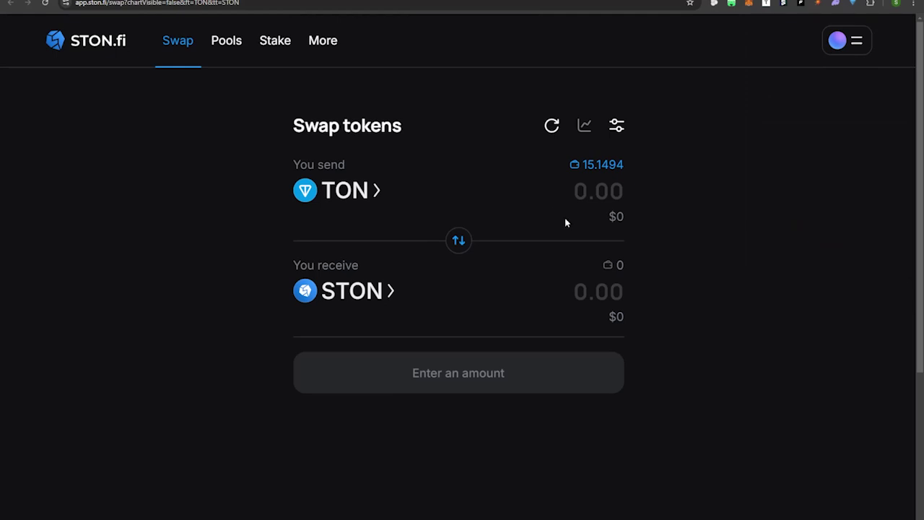
Step: Fill in the maximum 14.849430229 TON, then search receive tokens for 'redo' and clear the search
click(598, 166)
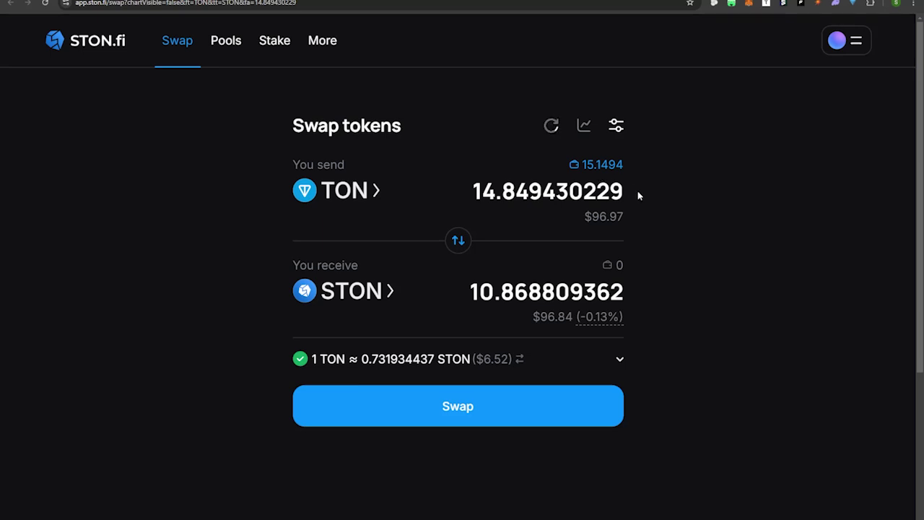
click(361, 296)
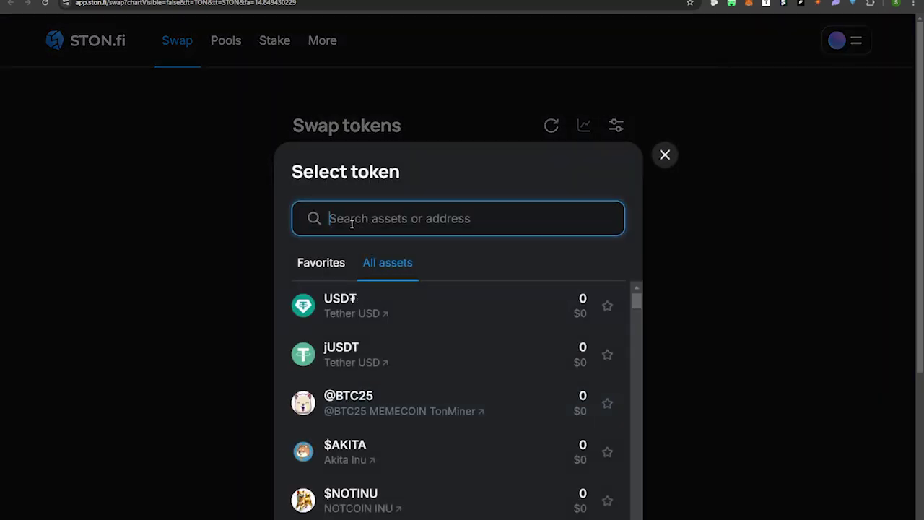
text(red)
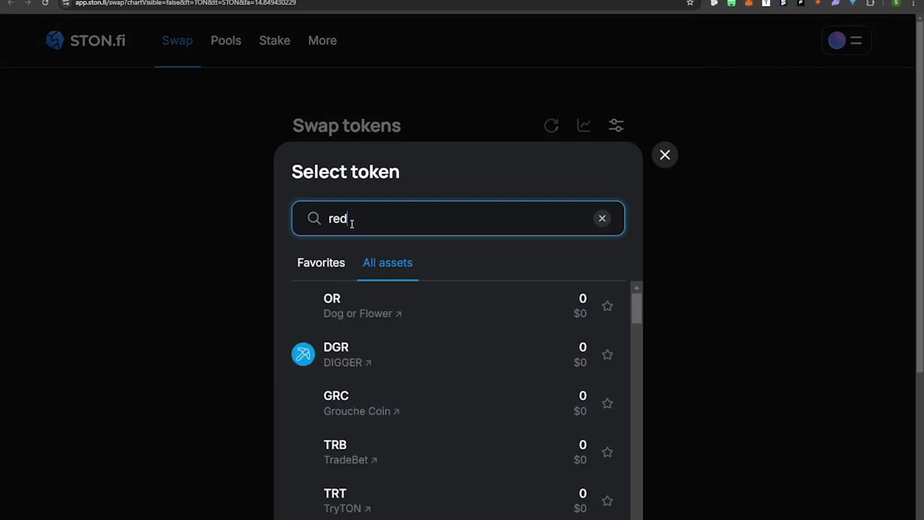
text(o)
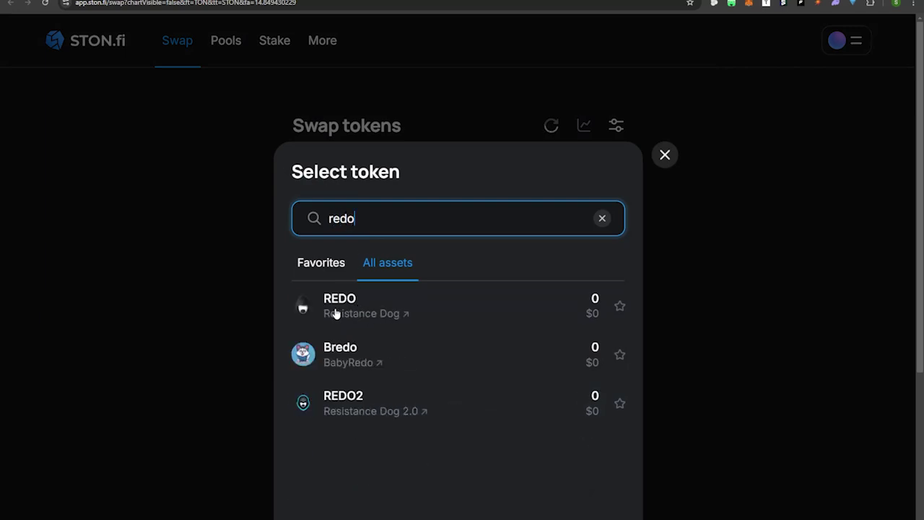
drag(365, 219, 303, 227)
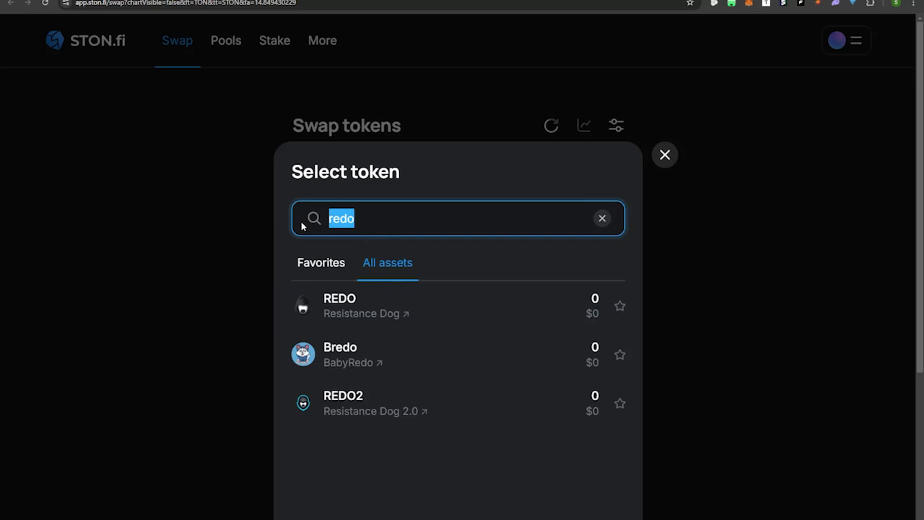
key(BackSpace)
right_click(354, 219)
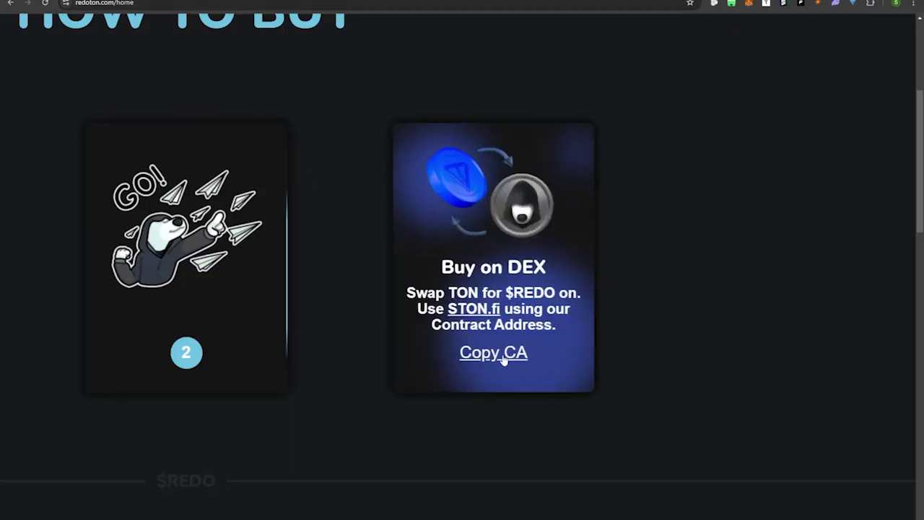
Step: Paste the REDO contract address from redoton.com into STON.fi's token search and pick REDO
click(502, 361)
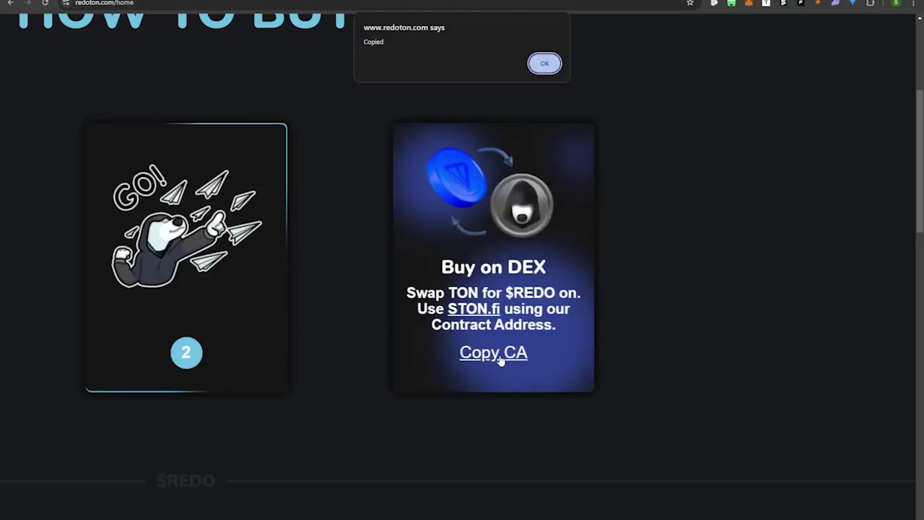
click(545, 63)
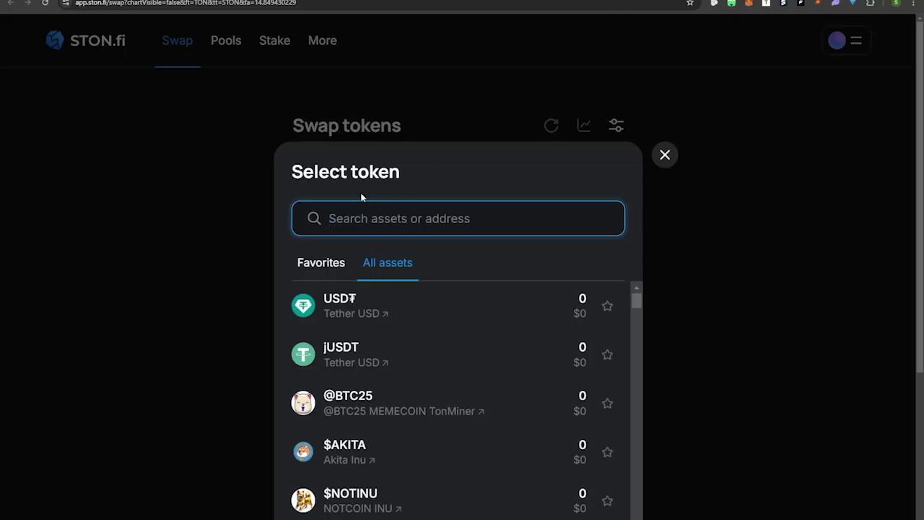
right_click(352, 221)
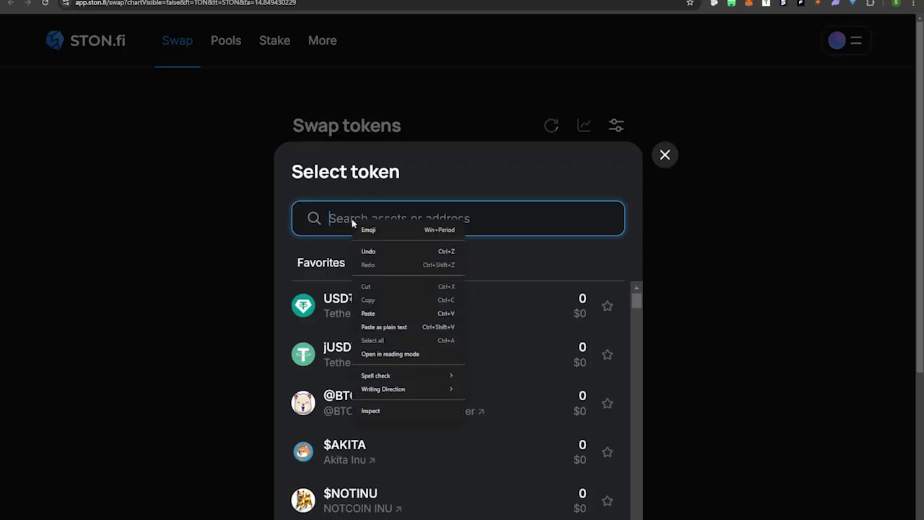
click(379, 312)
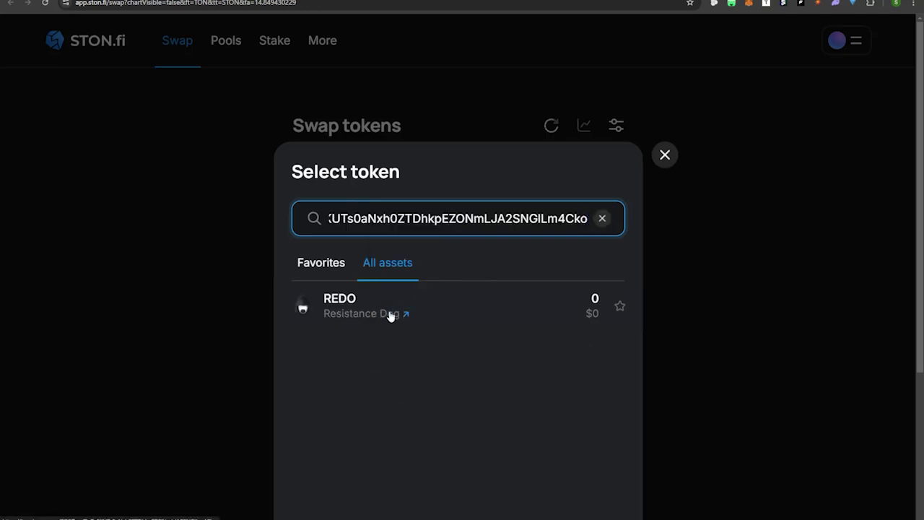
click(347, 306)
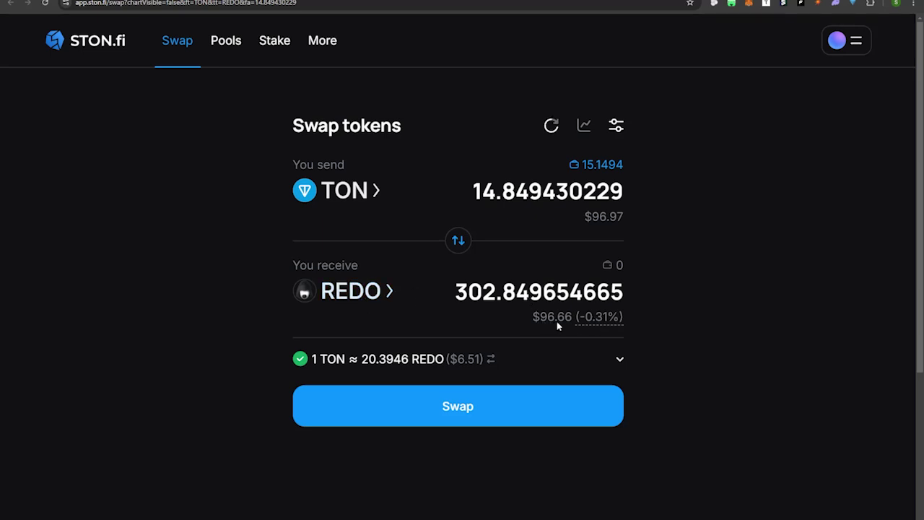
click(619, 361)
scroll(504, 355, down, 3)
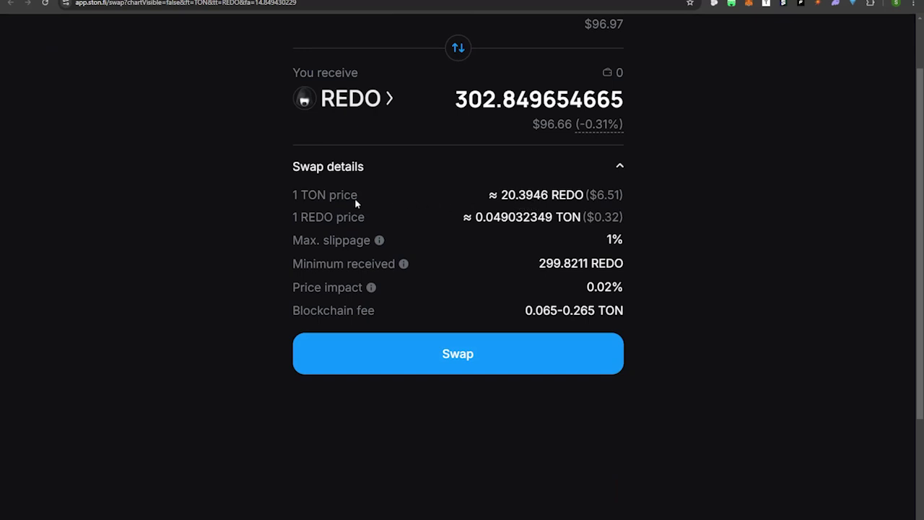
click(619, 168)
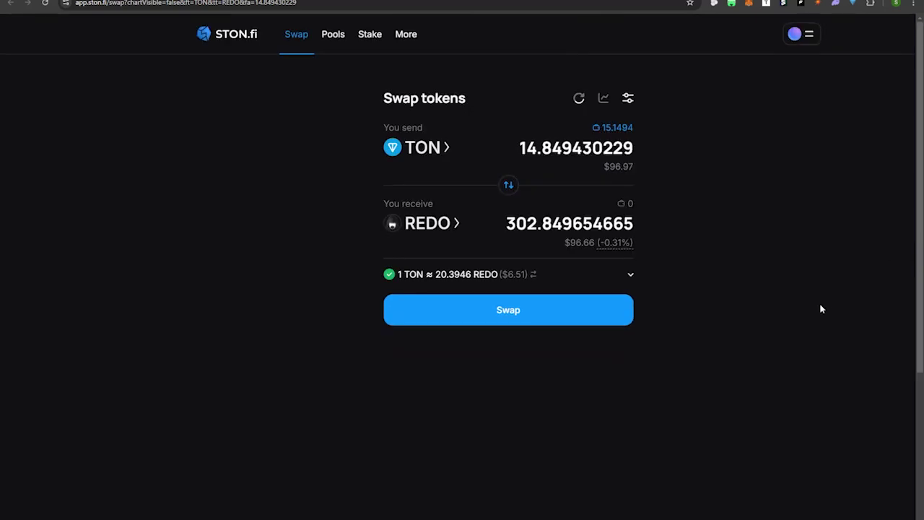
Step: Swap 14.849430229 TON for 302.849654665 REDO, confirming on STON.fi and in Tonkeeper
click(532, 316)
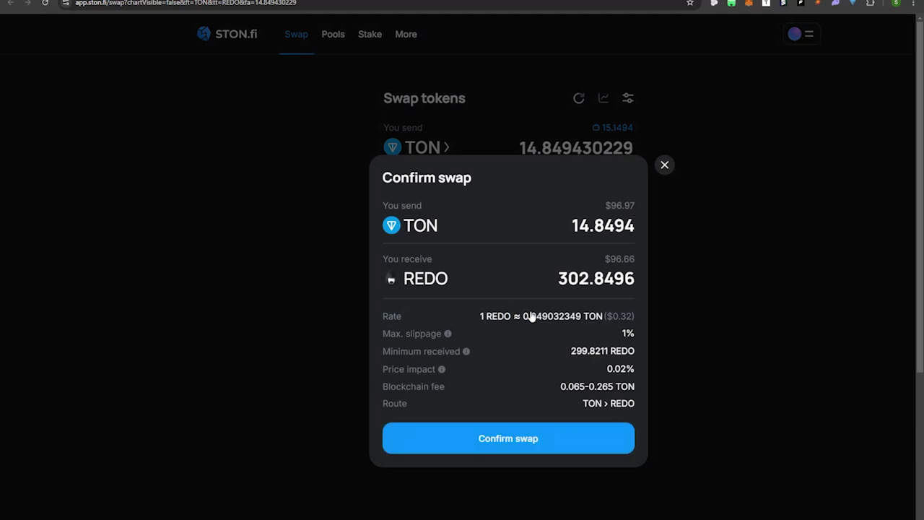
click(517, 440)
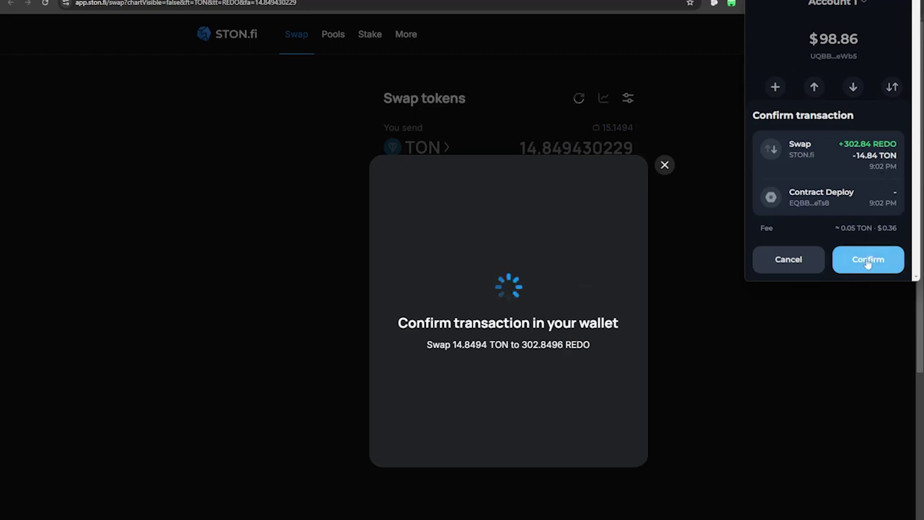
click(868, 262)
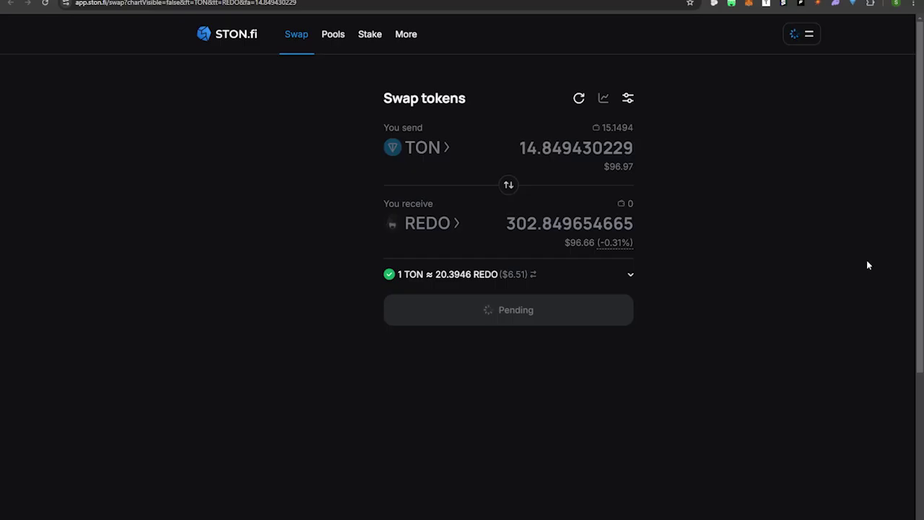
Step: Open Tonkeeper and scroll to the 302.84 REDO and 0.24 TON balances
click(853, 3)
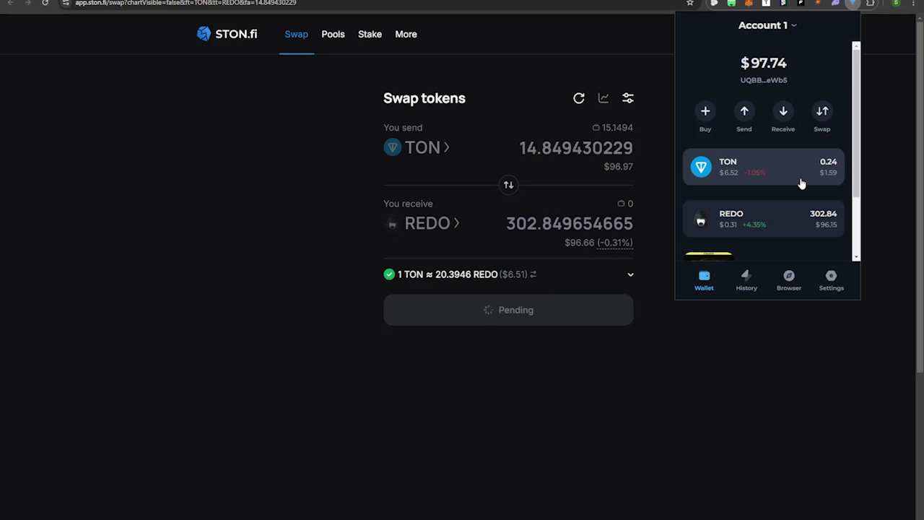
scroll(800, 184, down, 1)
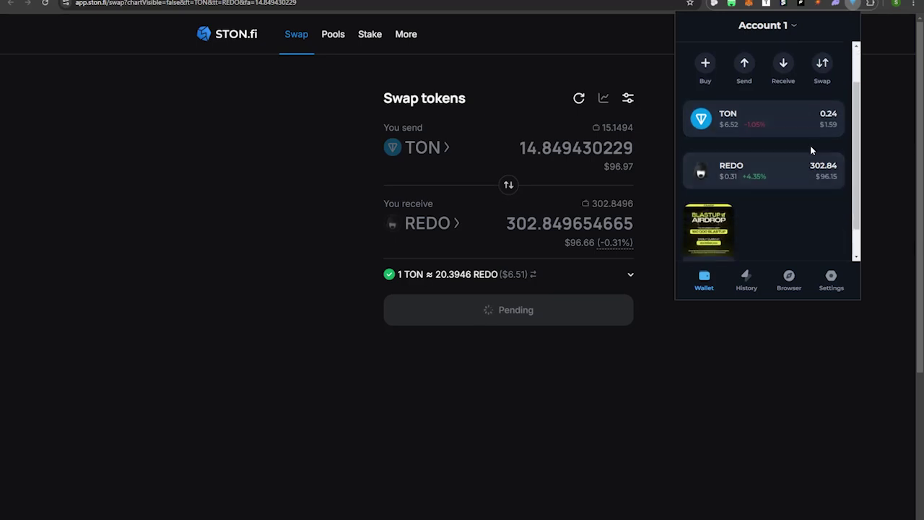